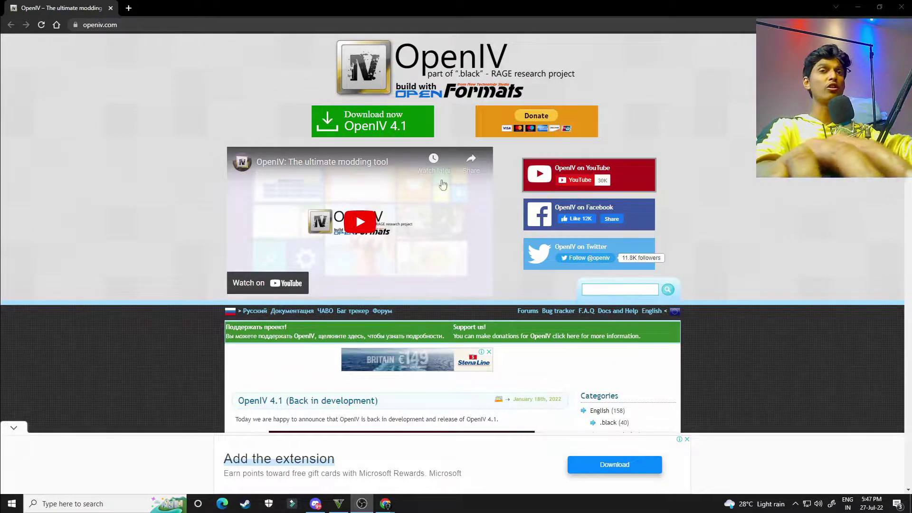
- Download the OpenIV 4.1 installer, showing the completed download for the duplicate, and launch ovisetup.exe from its download folder
{"action": "scroll", "coordinate": [412, 278], "scroll_direction": "down", "scroll_amount": 2}
{"action": "scroll", "coordinate": [412, 278], "scroll_direction": "down", "scroll_amount": 4}
{"action": "scroll", "coordinate": [423, 294], "scroll_direction": "up", "scroll_amount": 6}
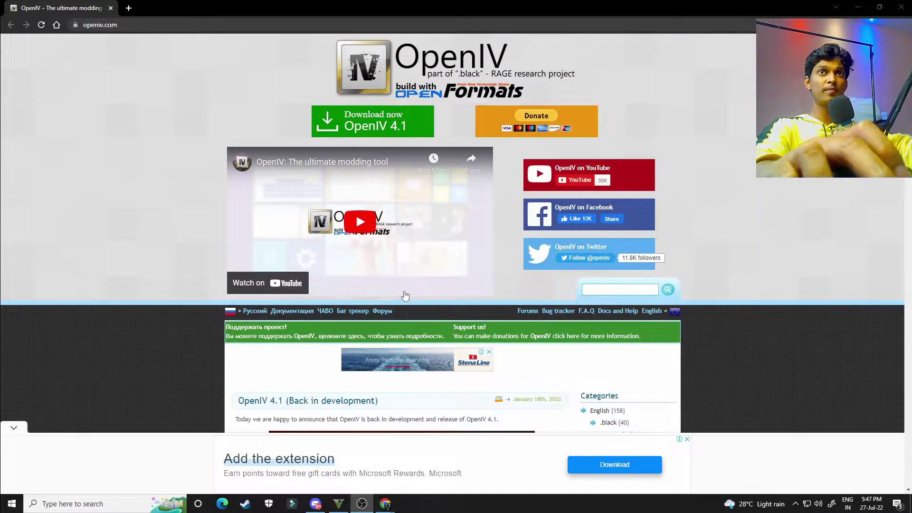
{"action": "left_click", "coordinate": [406, 137]}
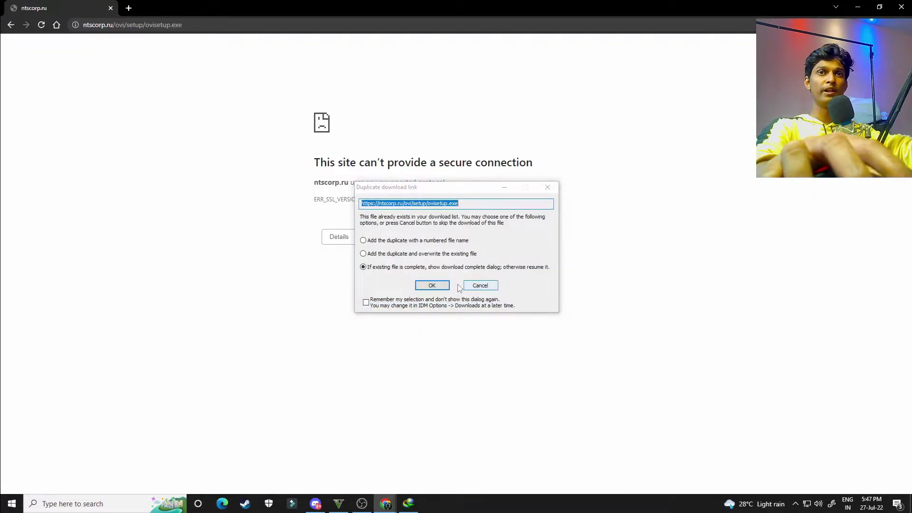
{"action": "left_click", "coordinate": [431, 285]}
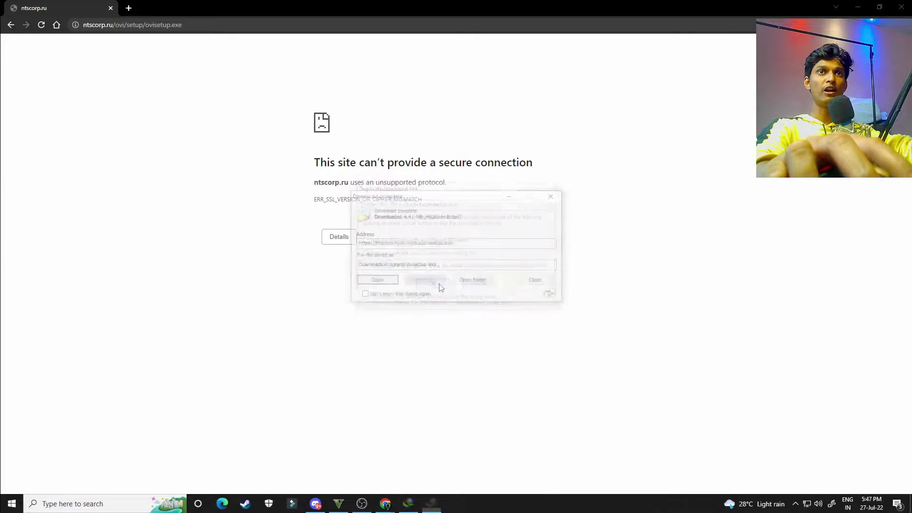
{"action": "left_click", "coordinate": [475, 285]}
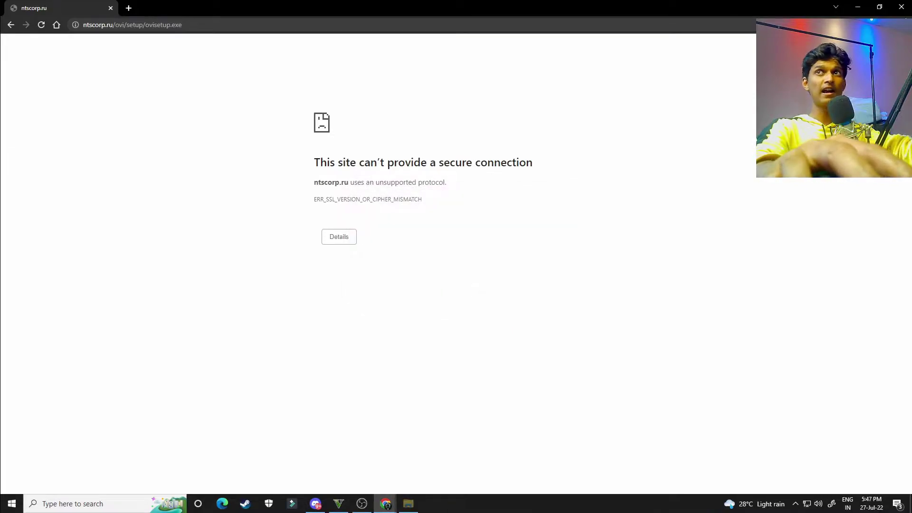
{"action": "key", "text": "super+d"}
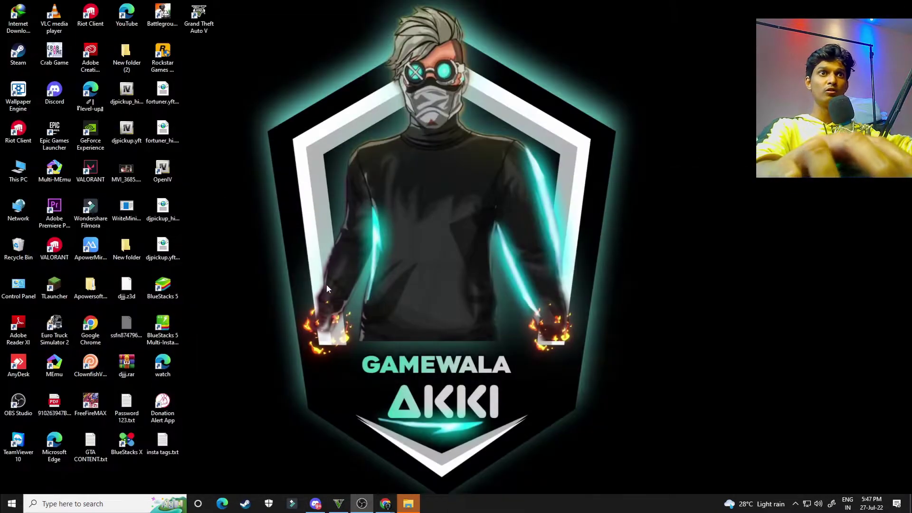
{"action": "left_click", "coordinate": [408, 503]}
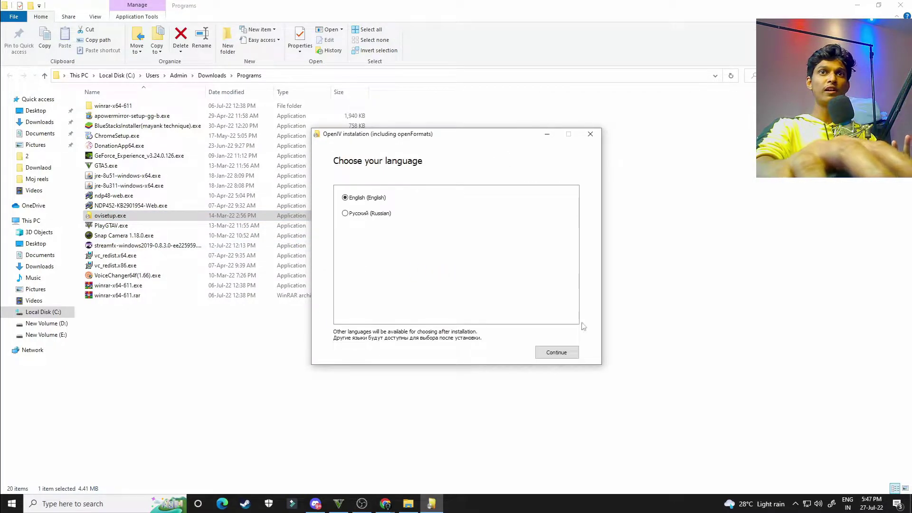
{"action": "left_click", "coordinate": [561, 354]}
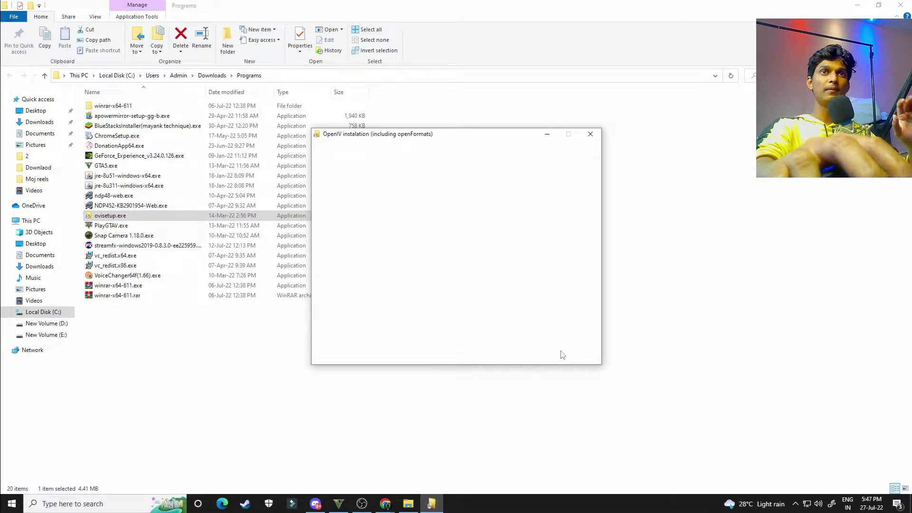
{"action": "left_click", "coordinate": [589, 137]}
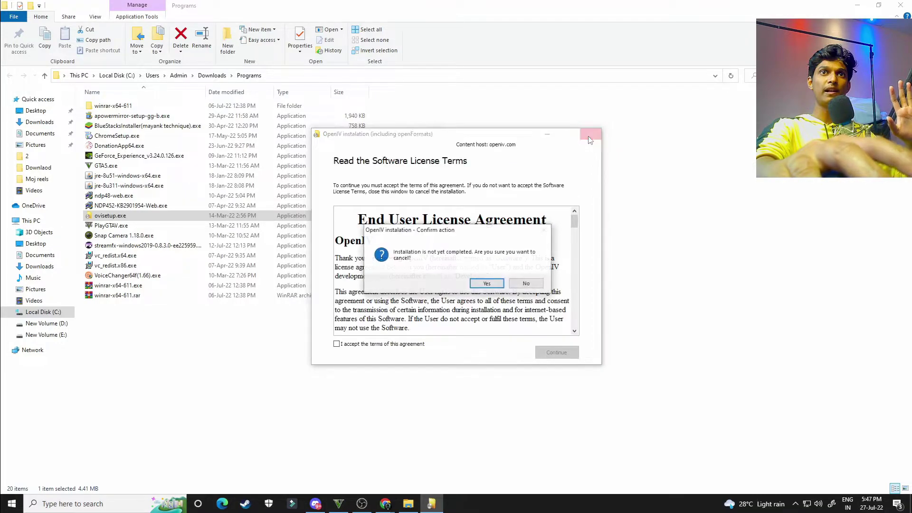
{"action": "left_click", "coordinate": [499, 284]}
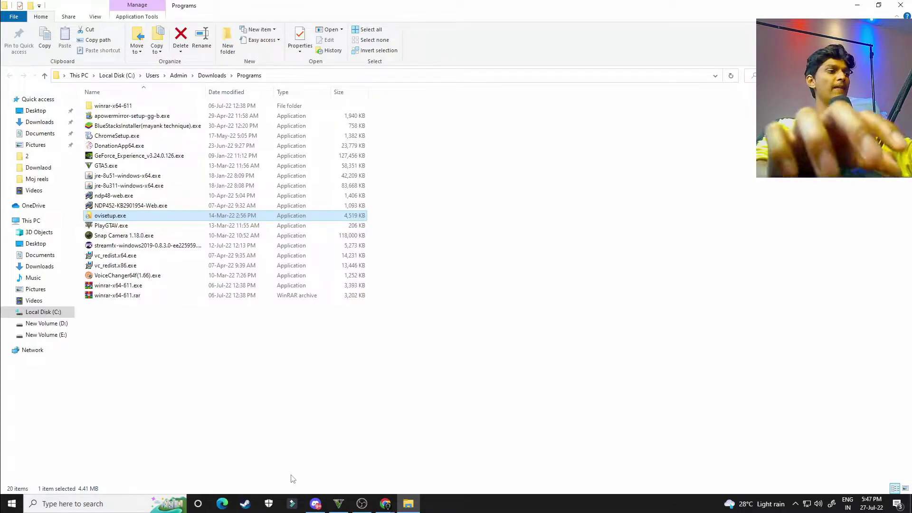
- Launch OpenIV from the Windows search and load the Windows version of Grand Theft Auto V
{"action": "left_click", "coordinate": [11, 504]}
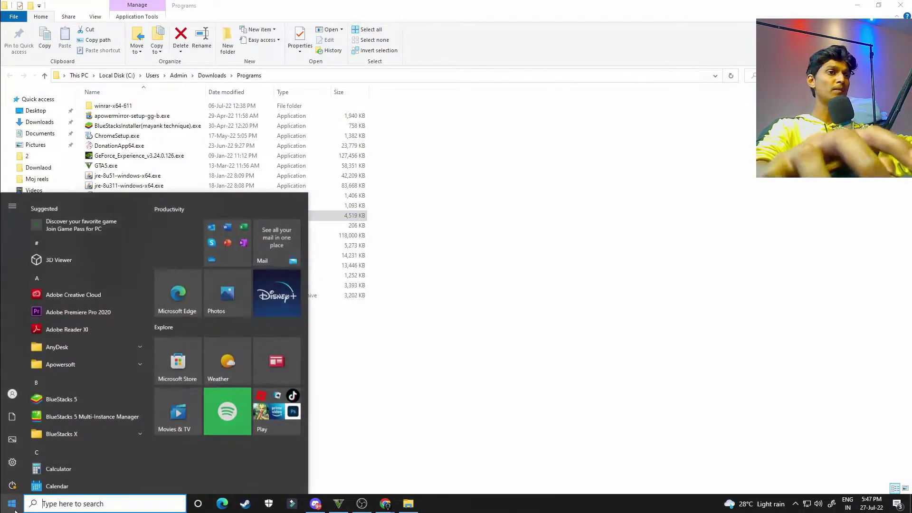
{"action": "type", "text": "OpenIV"}
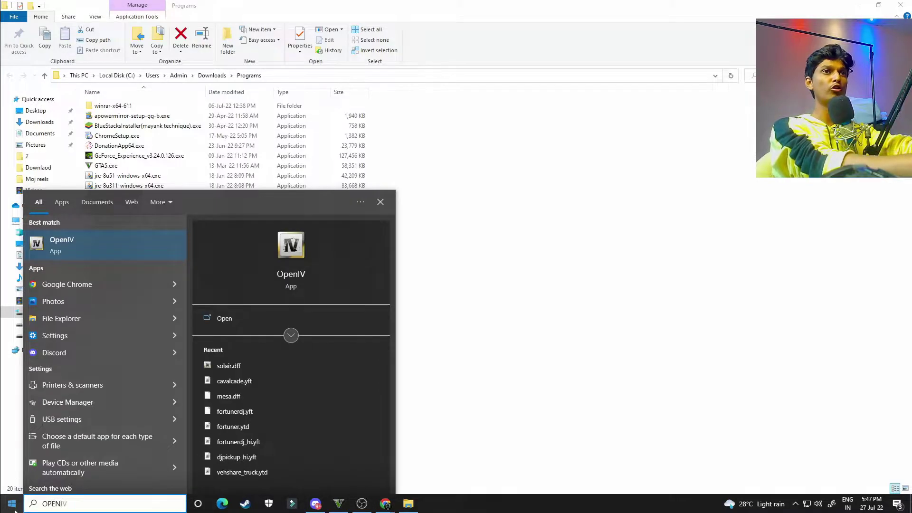
{"action": "key", "text": "Return"}
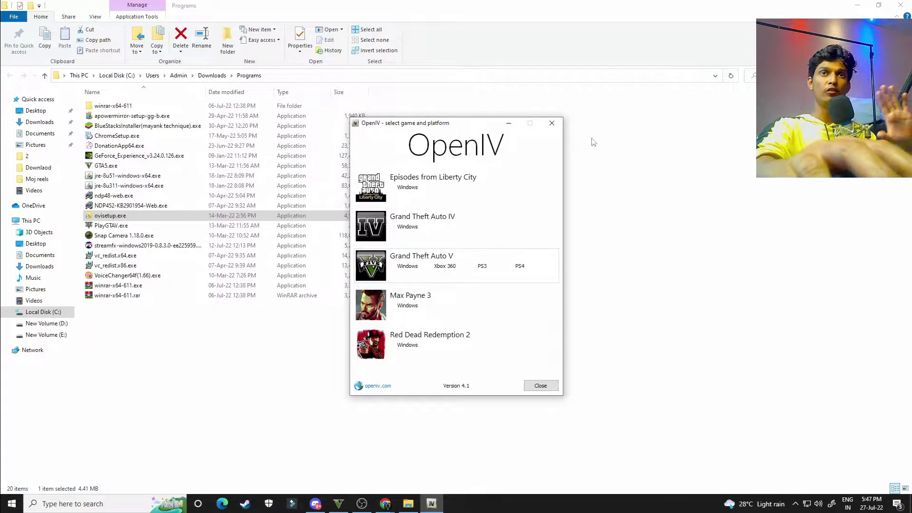
{"action": "left_click", "coordinate": [408, 266]}
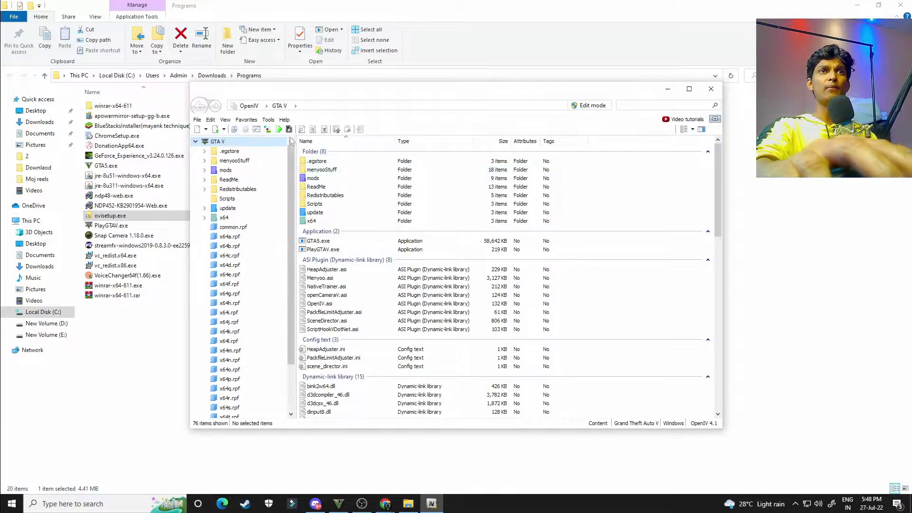
{"action": "left_click", "coordinate": [268, 130]}
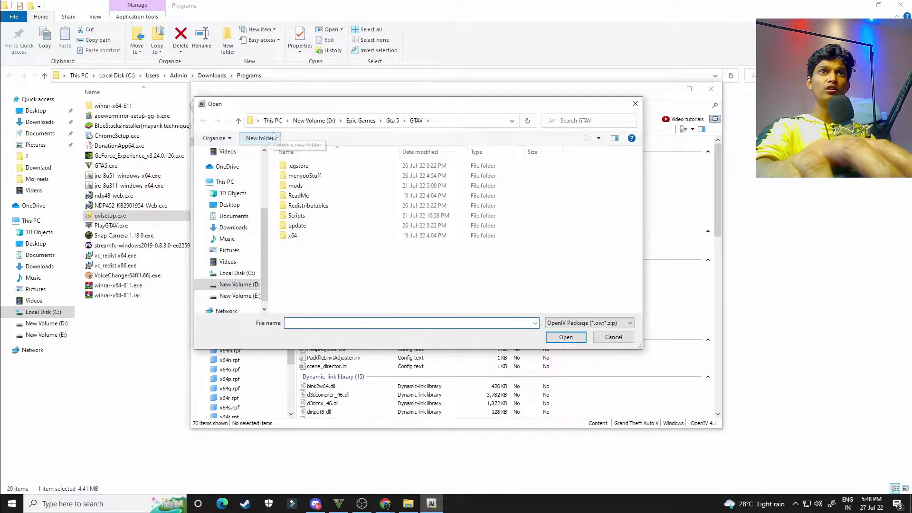
{"action": "left_click", "coordinate": [635, 103]}
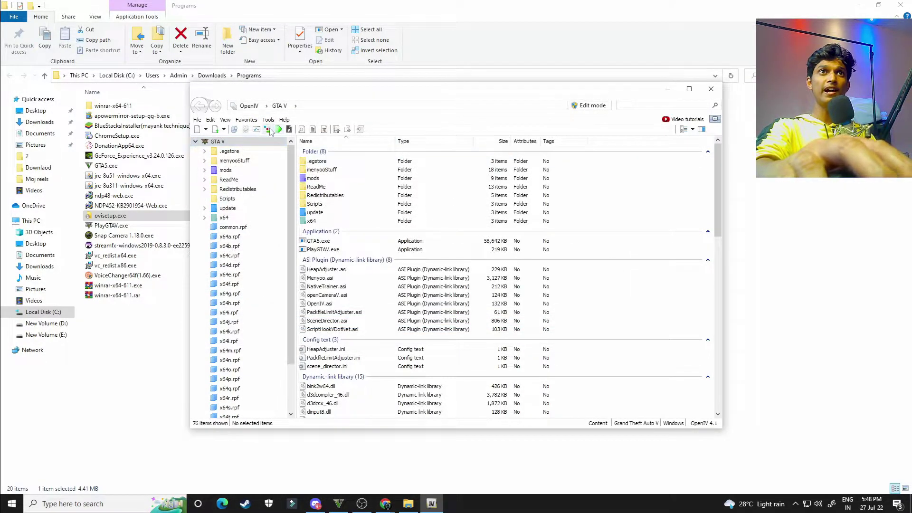
{"action": "left_click", "coordinate": [270, 131]}
{"action": "left_click", "coordinate": [634, 103]}
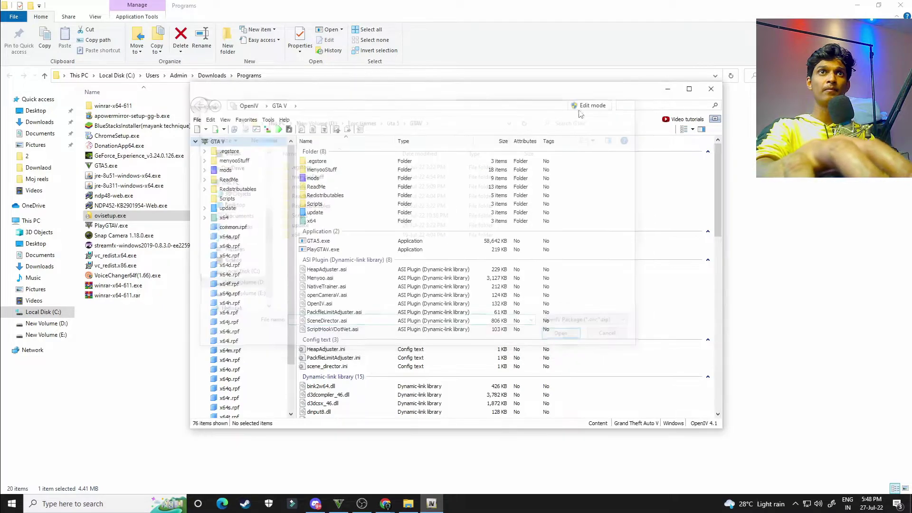
- Check the install status of ASI Loader, OpenIV.ASI and openCamera in the ASI Manager, and close it
{"action": "left_click", "coordinate": [268, 119]}
{"action": "left_click", "coordinate": [292, 174]}
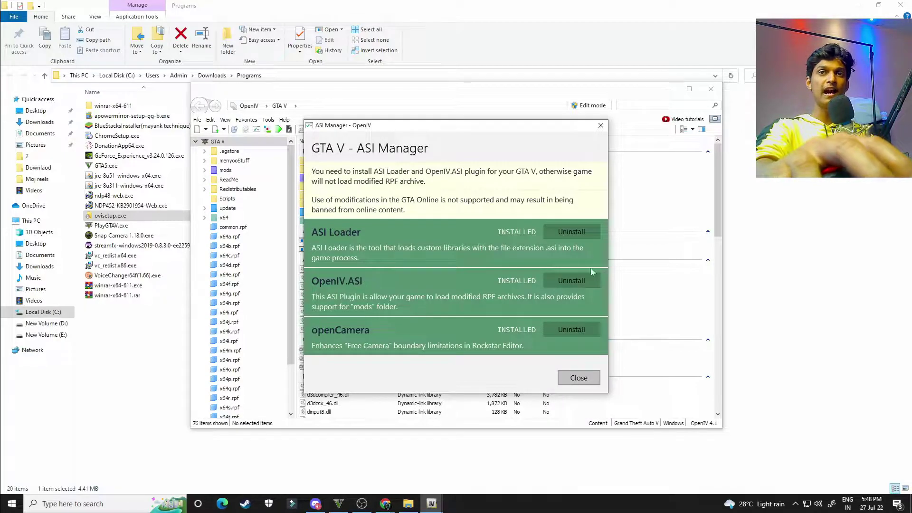
{"action": "left_click", "coordinate": [601, 125]}
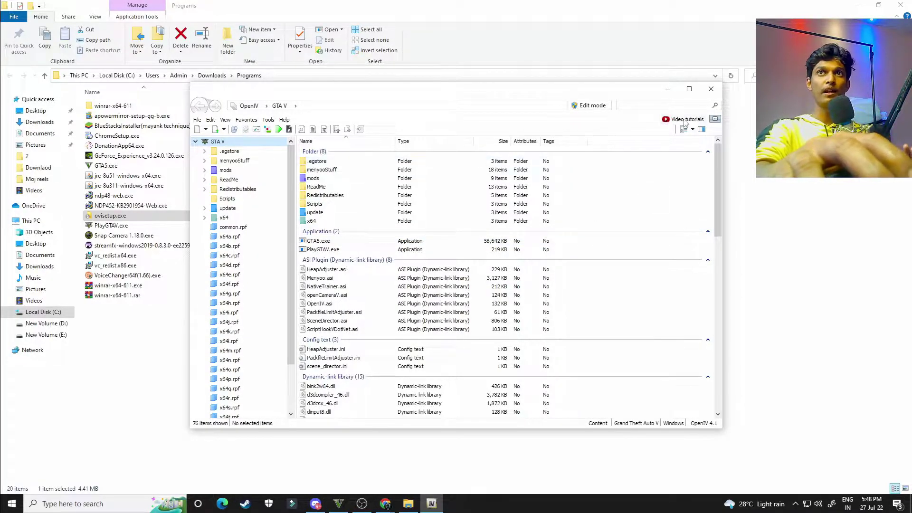
- Turn on edit mode for the GTA V game files and confirm continuing with automatic saving
{"action": "left_click", "coordinate": [593, 105]}
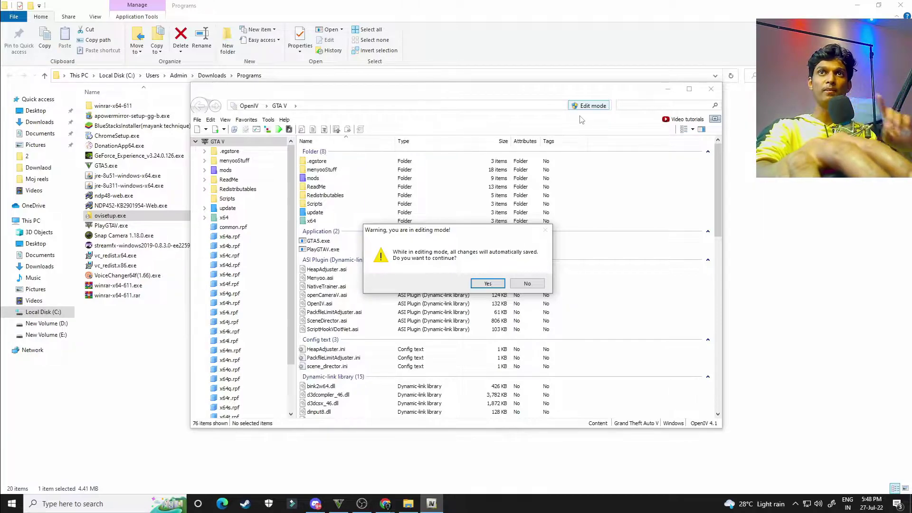
{"action": "left_click", "coordinate": [489, 284]}
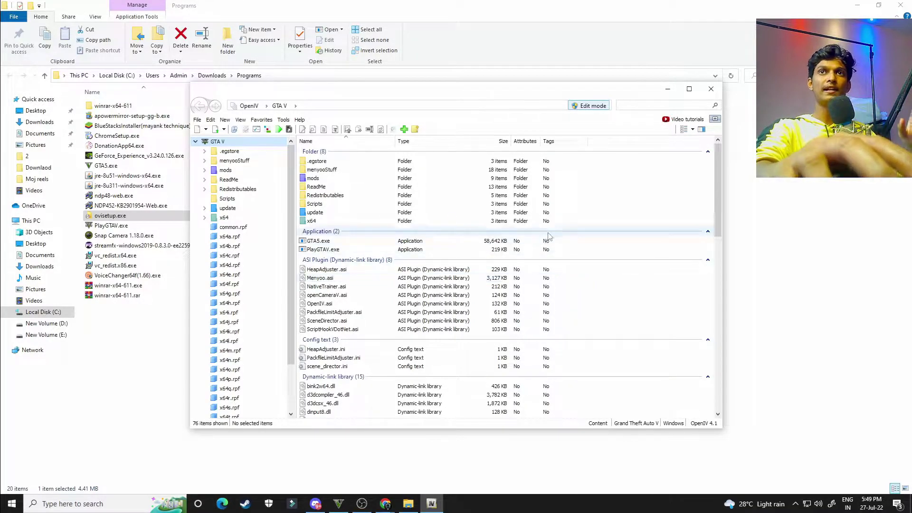
{"action": "right_click", "coordinate": [625, 177]}
{"action": "left_click", "coordinate": [621, 198]}
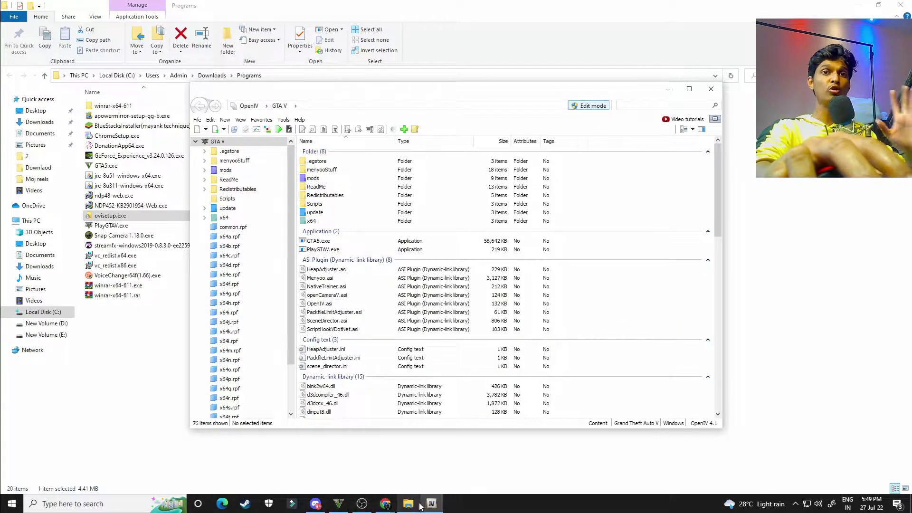
- Switch to Chrome, download the Script Hook V v1.0.2628.2 archive from the AB Software Development page, and open its download folder
{"action": "mouse_move", "coordinate": [339, 503]}
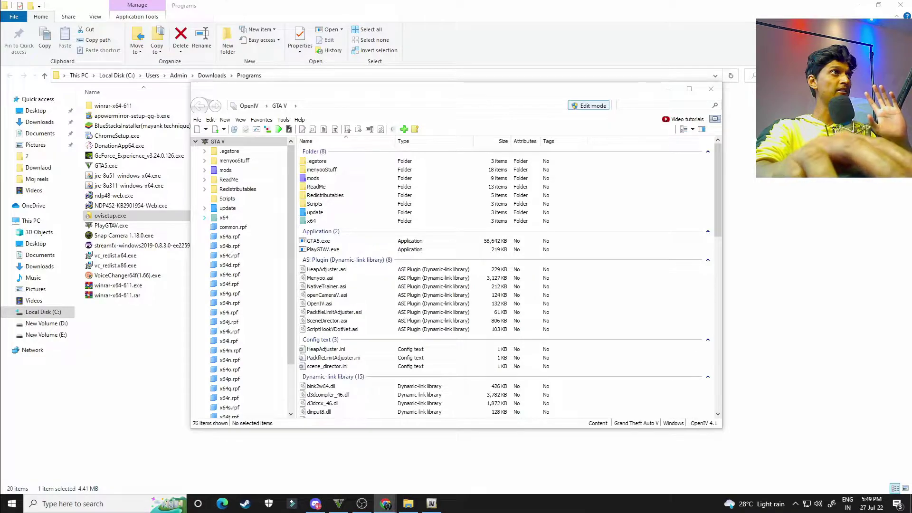
{"action": "left_click", "coordinate": [385, 504]}
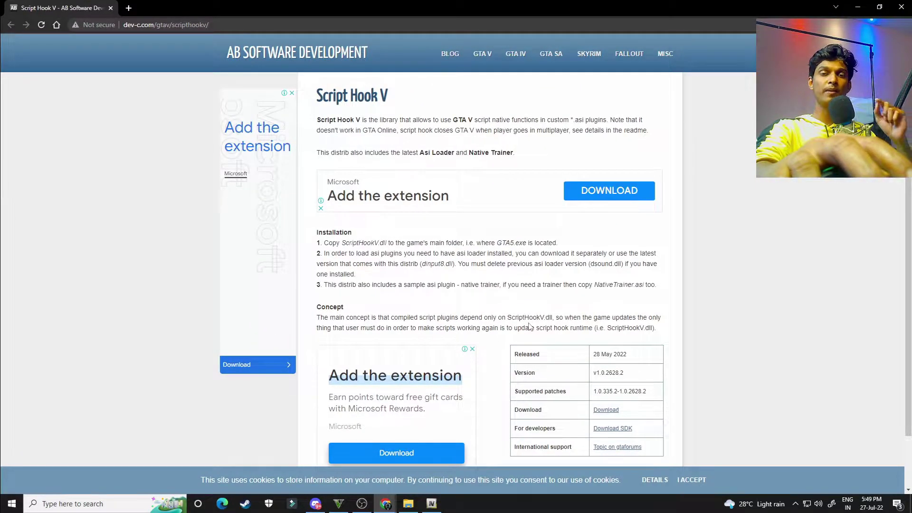
{"action": "left_click", "coordinate": [606, 410]}
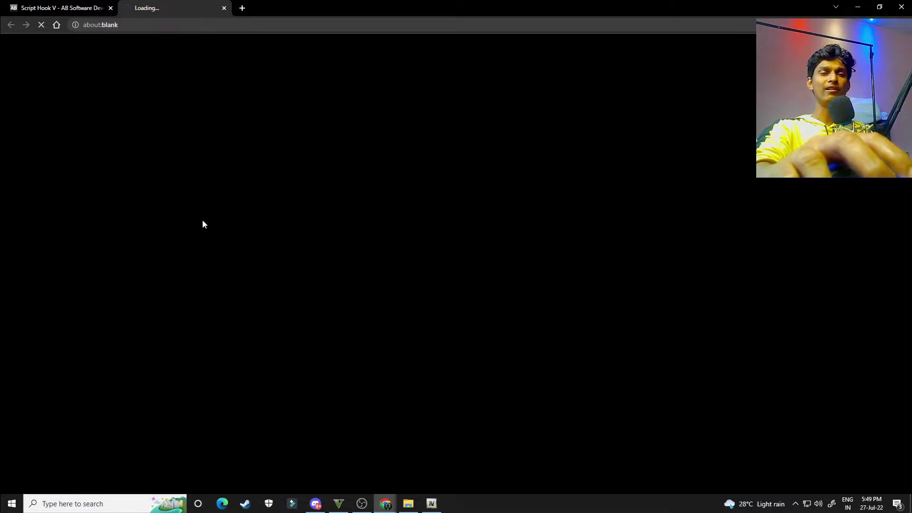
{"action": "left_click", "coordinate": [63, 13]}
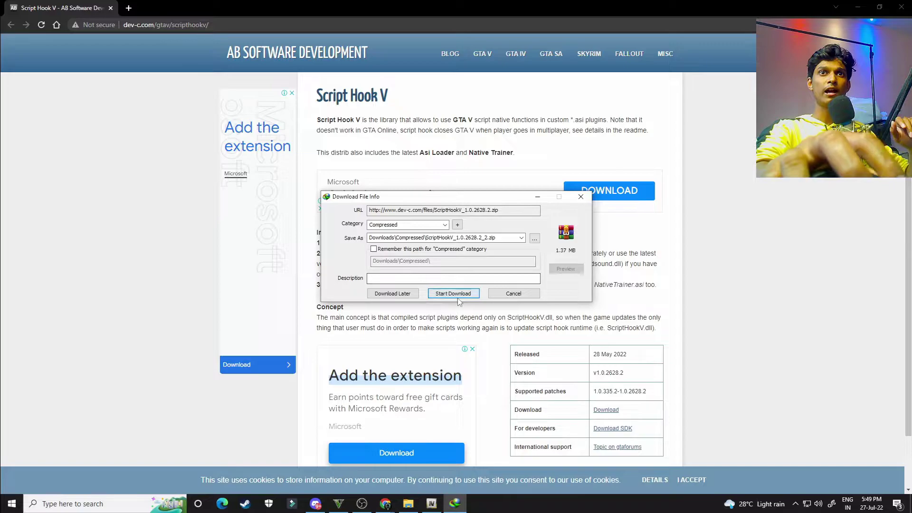
{"action": "left_click", "coordinate": [477, 285]}
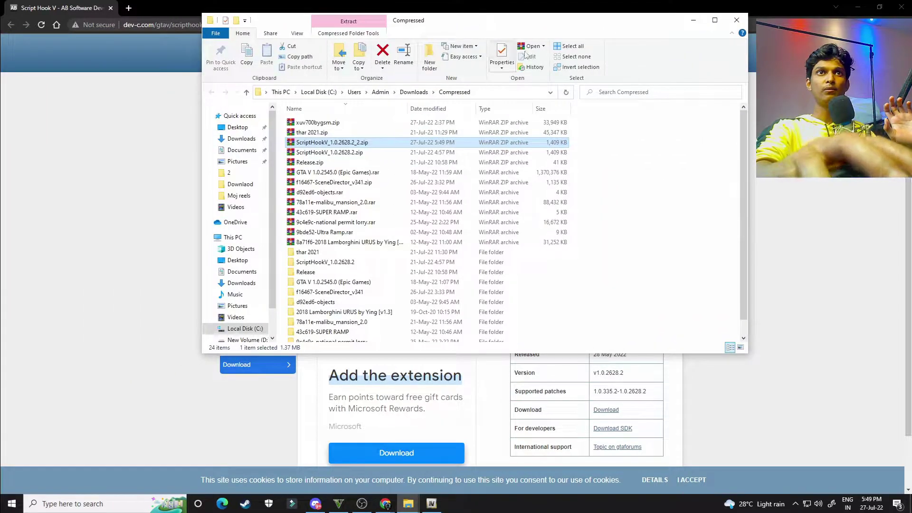
- Open the bin folder inside the extracted ScriptHookV_1.0.2628.2 folder
{"action": "left_click", "coordinate": [715, 20]}
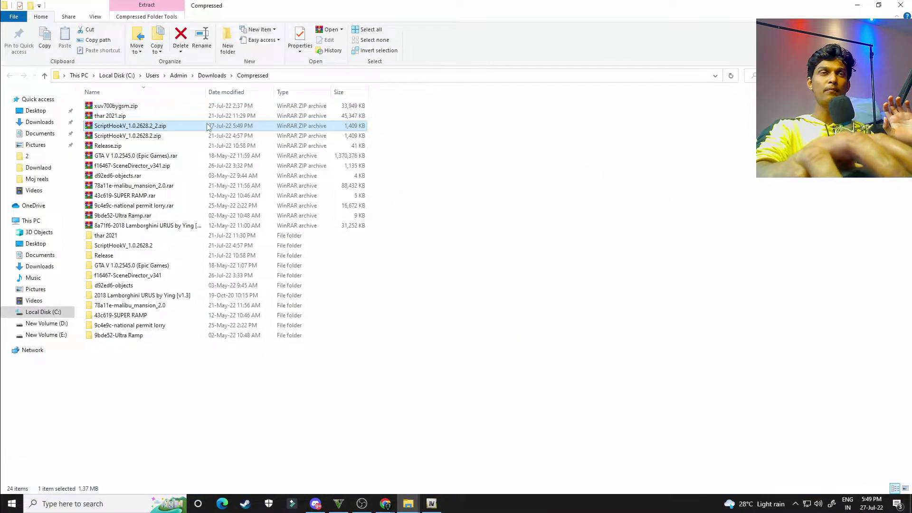
{"action": "right_click", "coordinate": [208, 126]}
{"action": "left_click", "coordinate": [535, 201]}
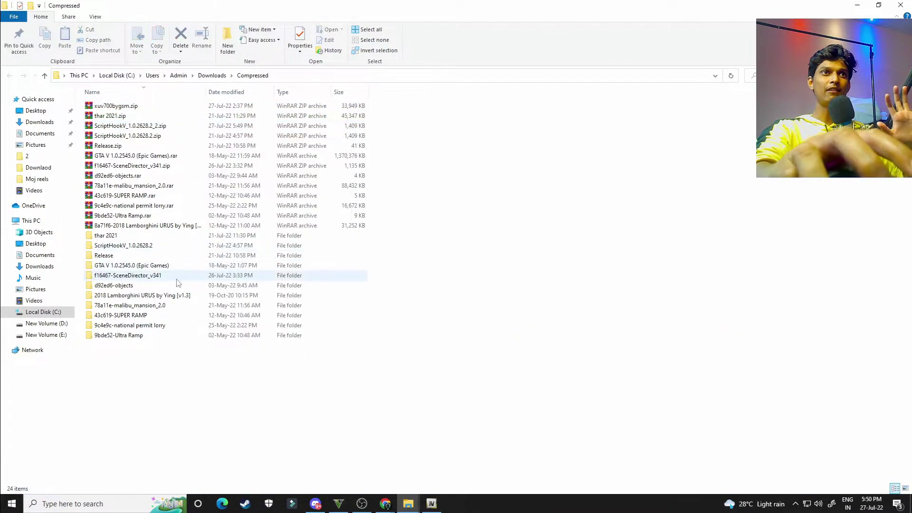
{"action": "double_click", "coordinate": [167, 247]}
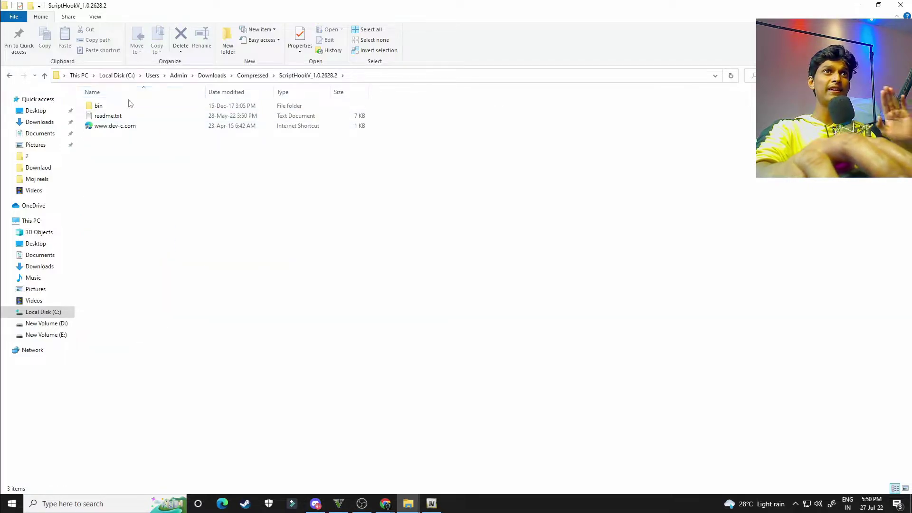
{"action": "double_click", "coordinate": [98, 106]}
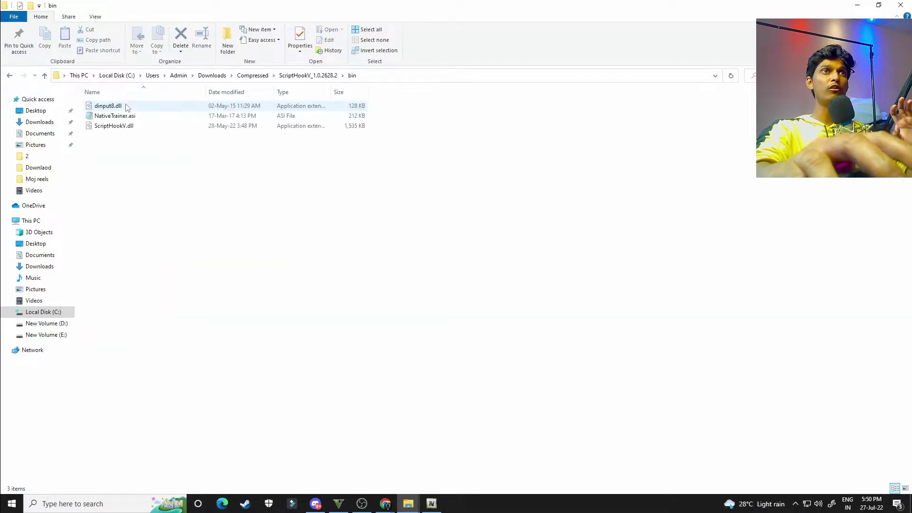
- Copy dinput8.dll, NativeTrainer.asi and ScriptHookV.dll from the bin folder and bring up the GTAV game folder on drive D
{"action": "left_click_drag", "start_coordinate": [118, 171], "coordinate": [124, 108]}
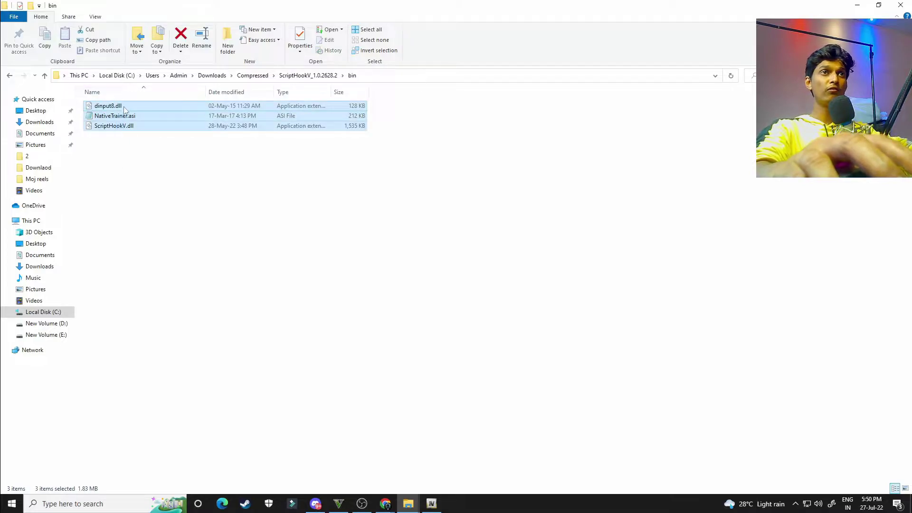
{"action": "right_click", "coordinate": [126, 112]}
{"action": "left_click", "coordinate": [149, 232]}
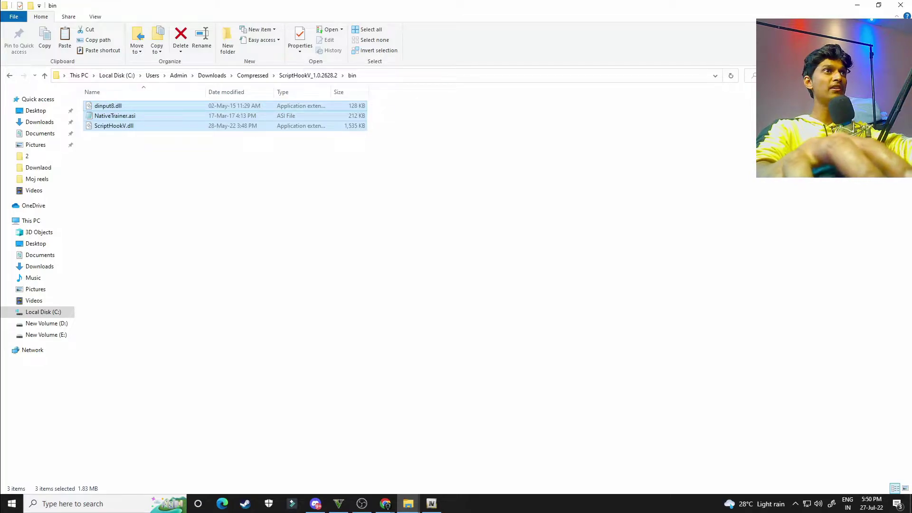
{"action": "left_click", "coordinate": [408, 504]}
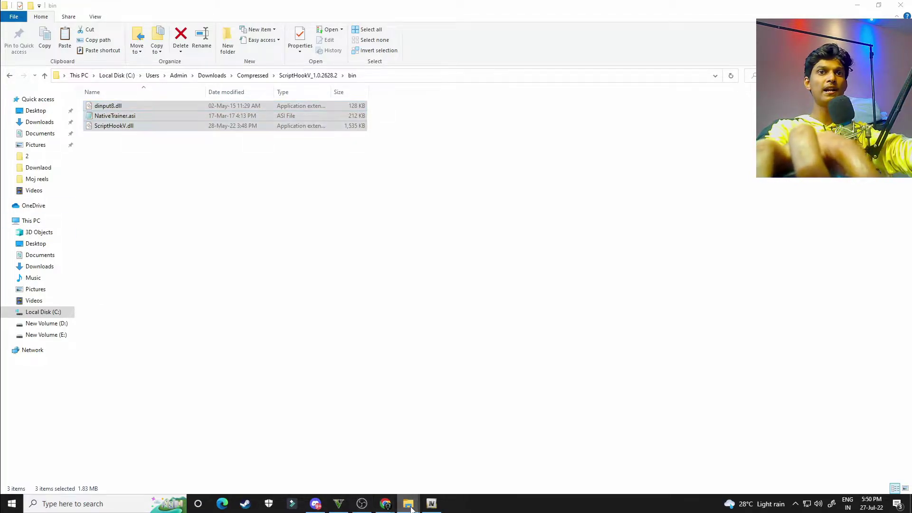
{"action": "left_click", "coordinate": [356, 463]}
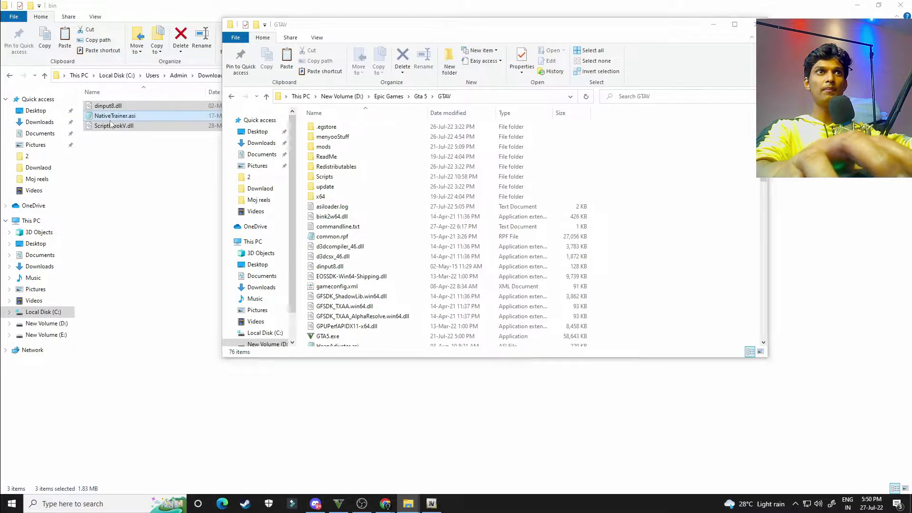
{"action": "right_click", "coordinate": [110, 121]}
{"action": "left_click", "coordinate": [133, 242]}
{"action": "left_click", "coordinate": [409, 504]}
{"action": "left_click", "coordinate": [352, 466]}
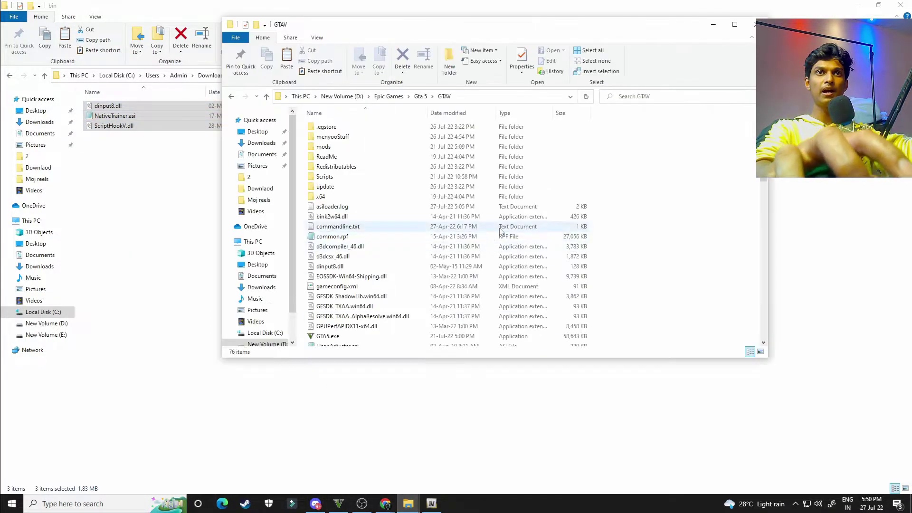
{"action": "right_click", "coordinate": [681, 188]}
{"action": "left_click", "coordinate": [734, 24]}
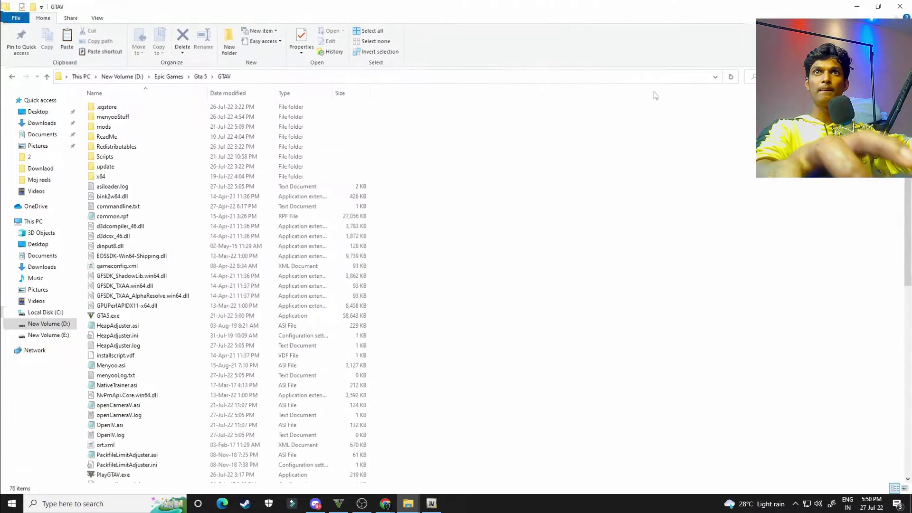
{"action": "right_click", "coordinate": [587, 160]}
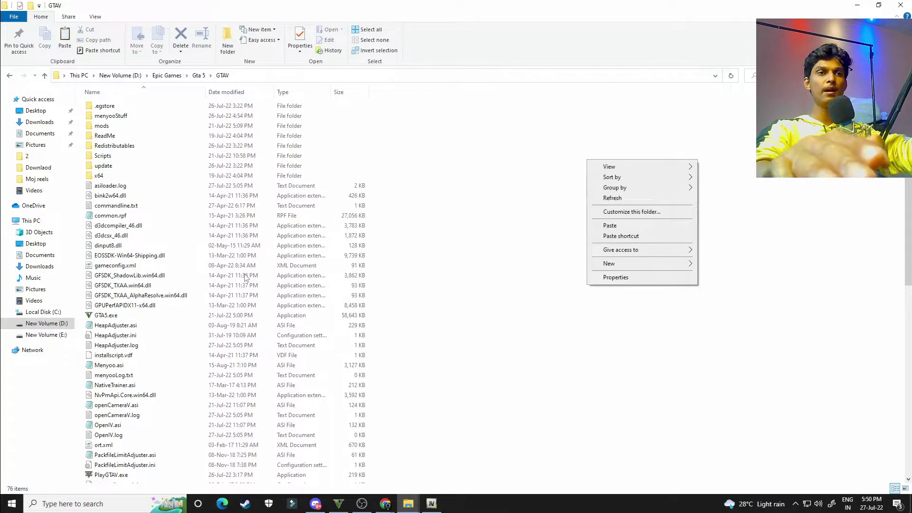
{"action": "left_click", "coordinate": [462, 239]}
{"action": "left_click", "coordinate": [857, 6]}
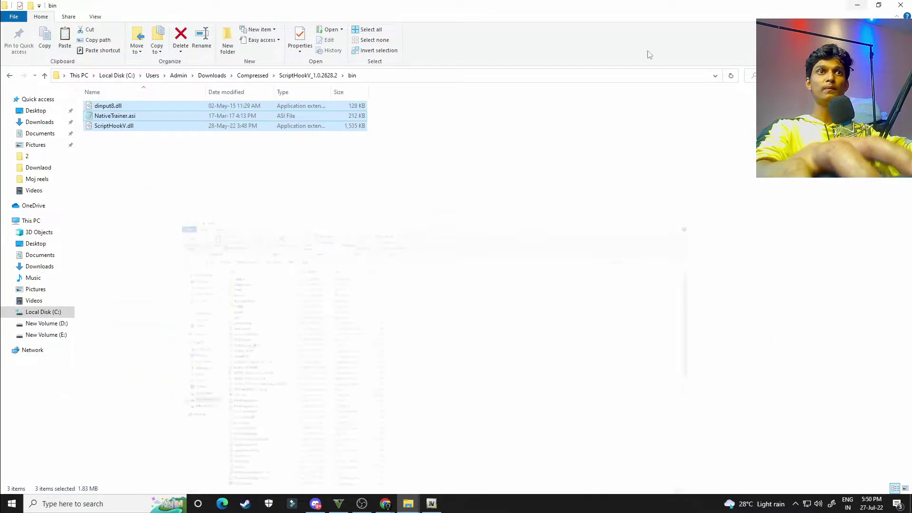
- Switch to Chrome and follow the download link on the Community Script Hook V .NET page of GTA5-Mods
{"action": "left_click", "coordinate": [385, 503]}
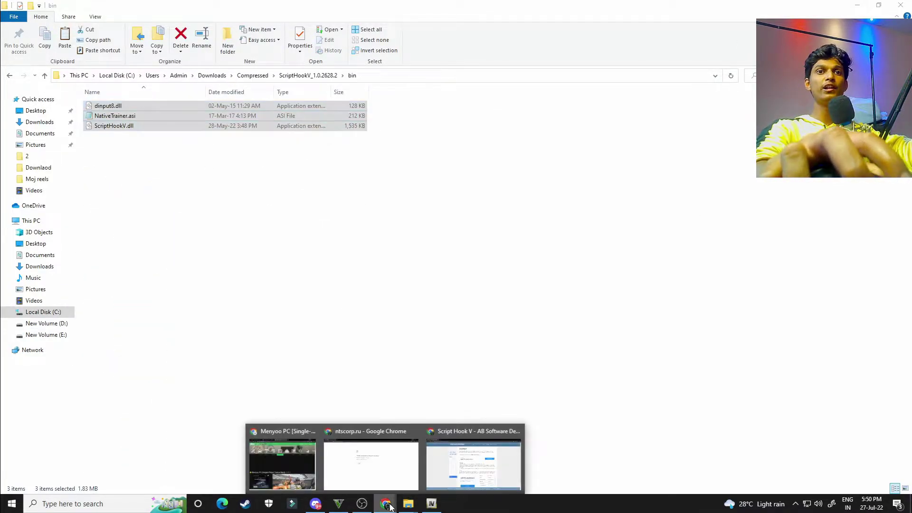
{"action": "left_click", "coordinate": [448, 470]}
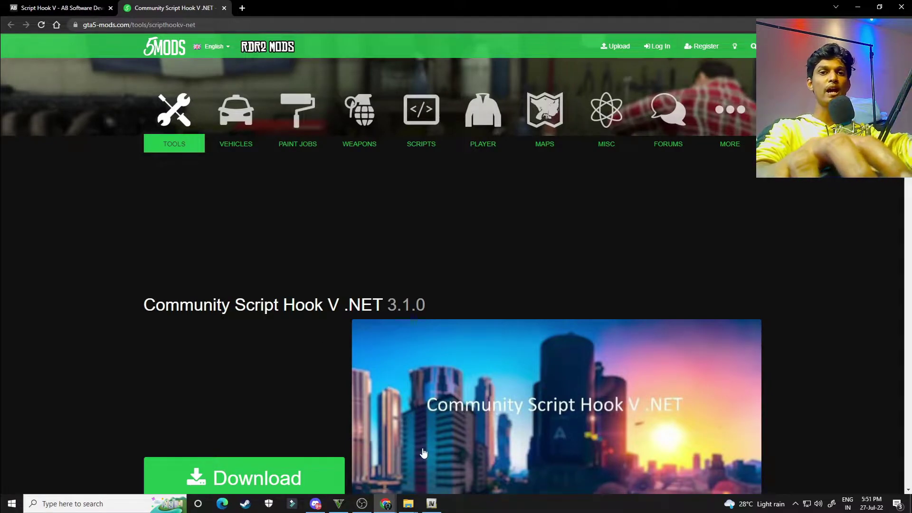
{"action": "scroll", "coordinate": [383, 390], "scroll_direction": "down", "scroll_amount": 2}
{"action": "scroll", "coordinate": [384, 390], "scroll_direction": "up", "scroll_amount": 2}
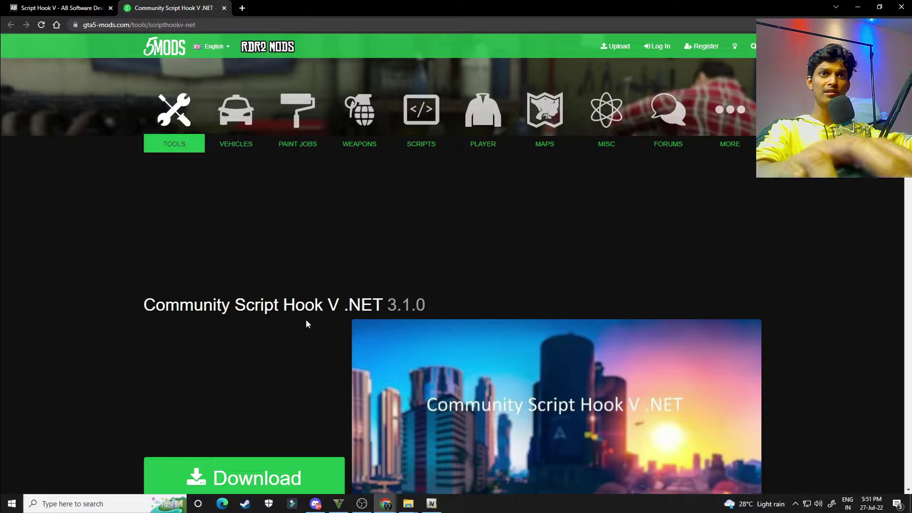
{"action": "scroll", "coordinate": [350, 390], "scroll_direction": "down", "scroll_amount": 1}
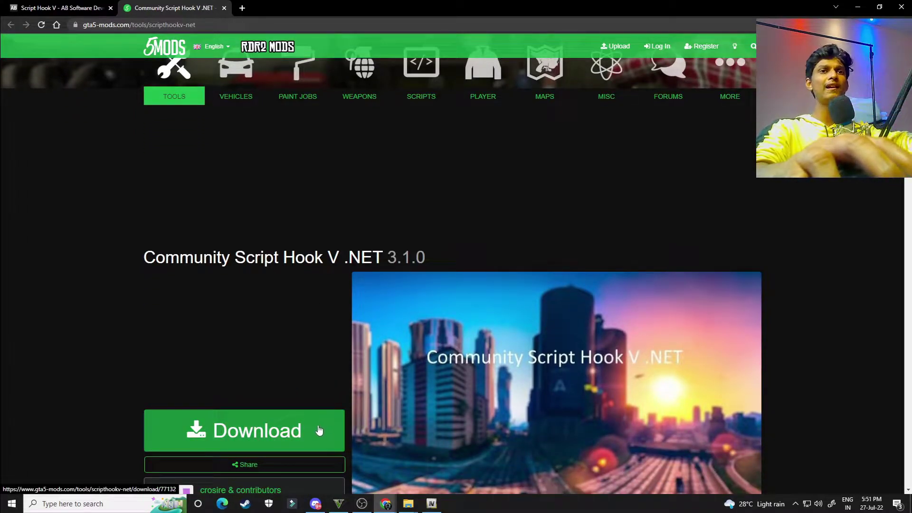
{"action": "left_click", "coordinate": [295, 428]}
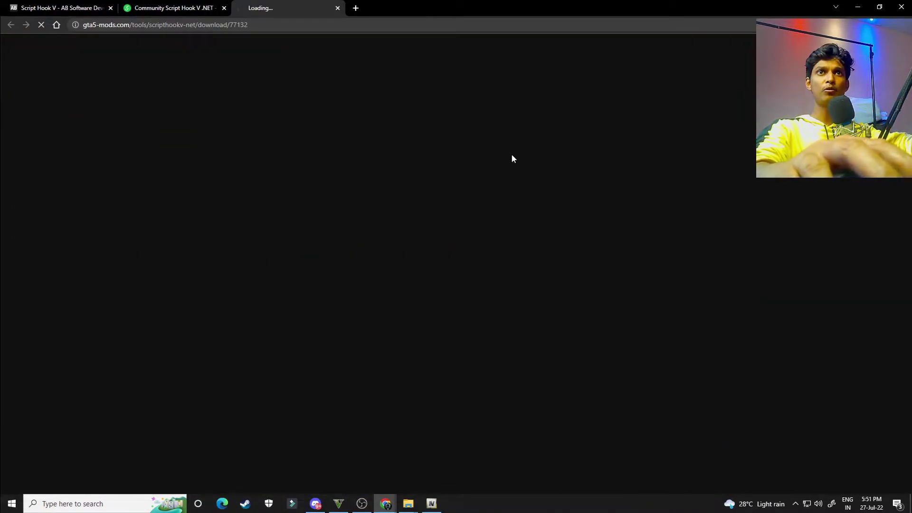
- Download ScriptHookVDotNet.zip from the GitHub release assets and open the folder it was saved in
{"action": "scroll", "coordinate": [532, 355], "scroll_direction": "down", "scroll_amount": 8}
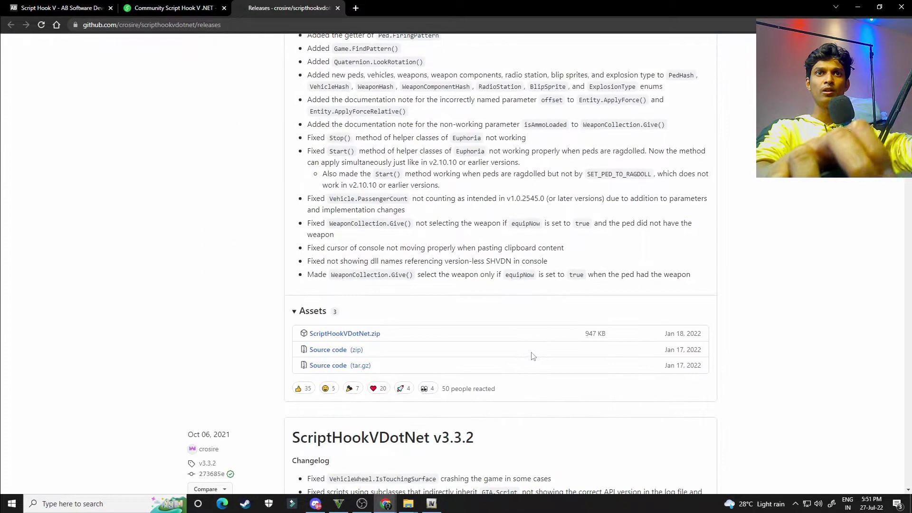
{"action": "left_click", "coordinate": [345, 333]}
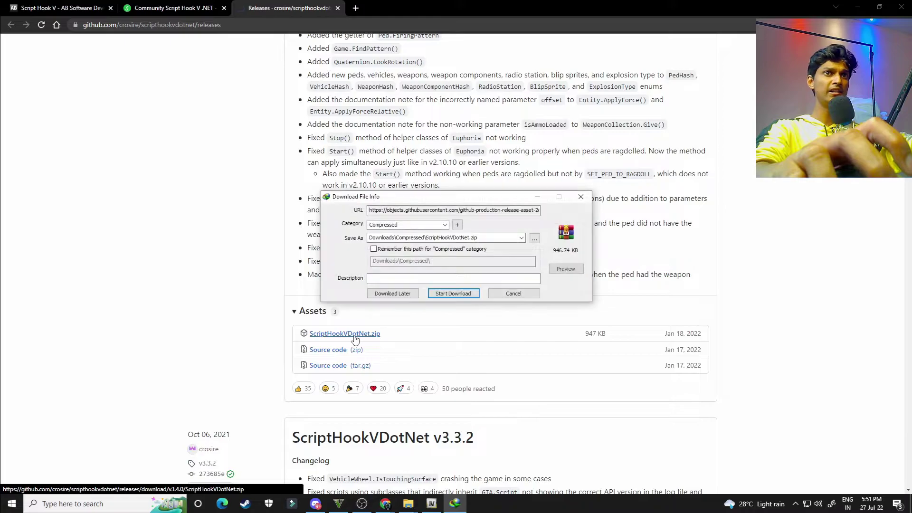
{"action": "left_click", "coordinate": [455, 294]}
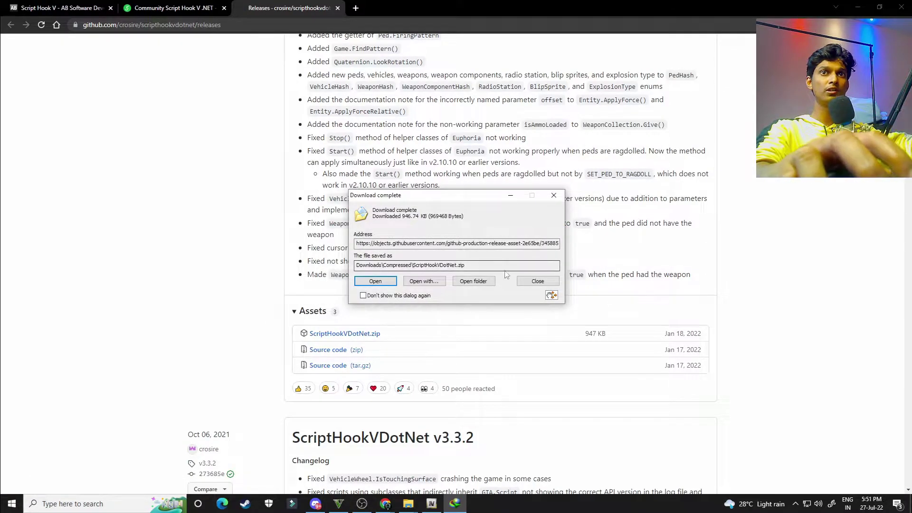
{"action": "left_click", "coordinate": [467, 288]}
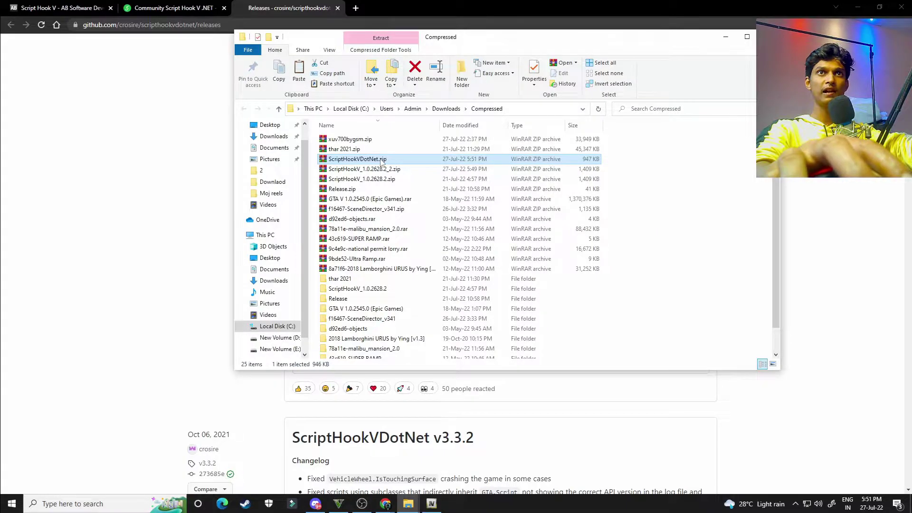
- Extract ScriptHookVDotNet.zip into a ScriptHookVDotNet folder inside Compressed and maximize the folder window
{"action": "scroll", "coordinate": [381, 162], "scroll_direction": "down", "scroll_amount": 1}
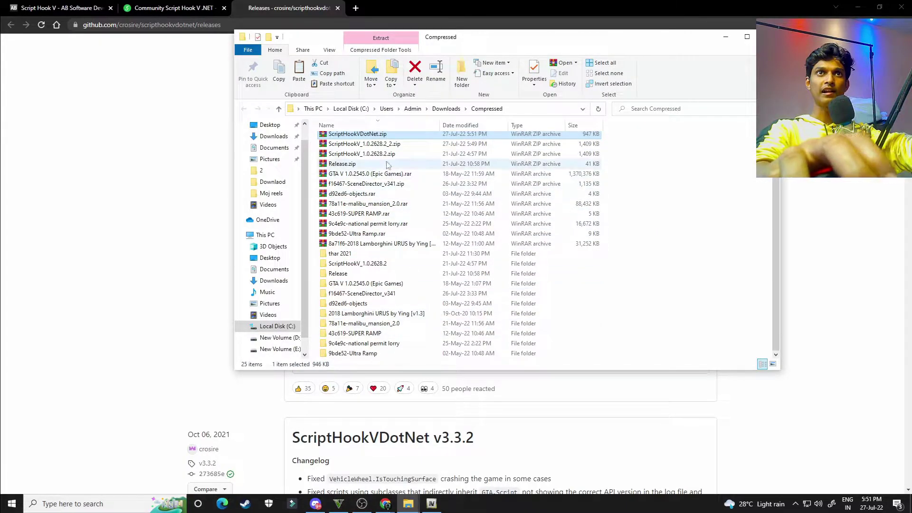
{"action": "right_click", "coordinate": [387, 135]}
{"action": "left_click", "coordinate": [402, 175]}
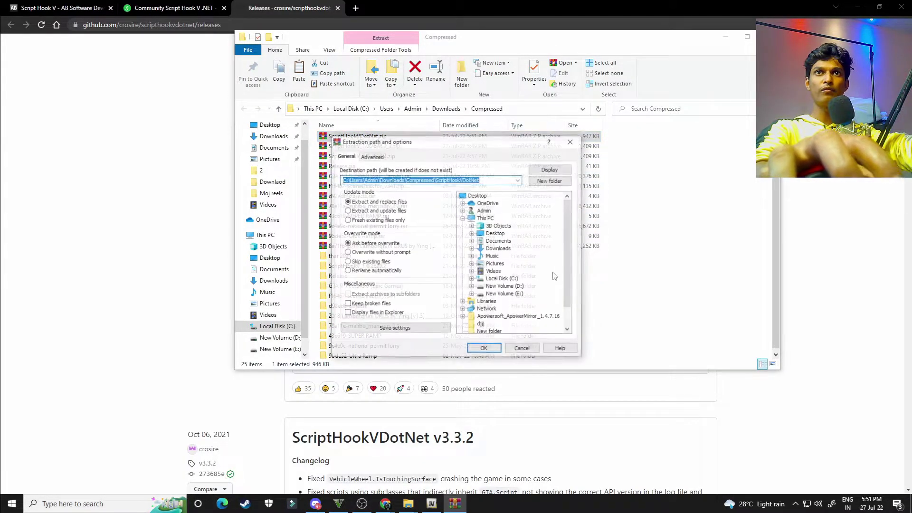
{"action": "key", "text": "Return"}
{"action": "left_click", "coordinate": [746, 37]}
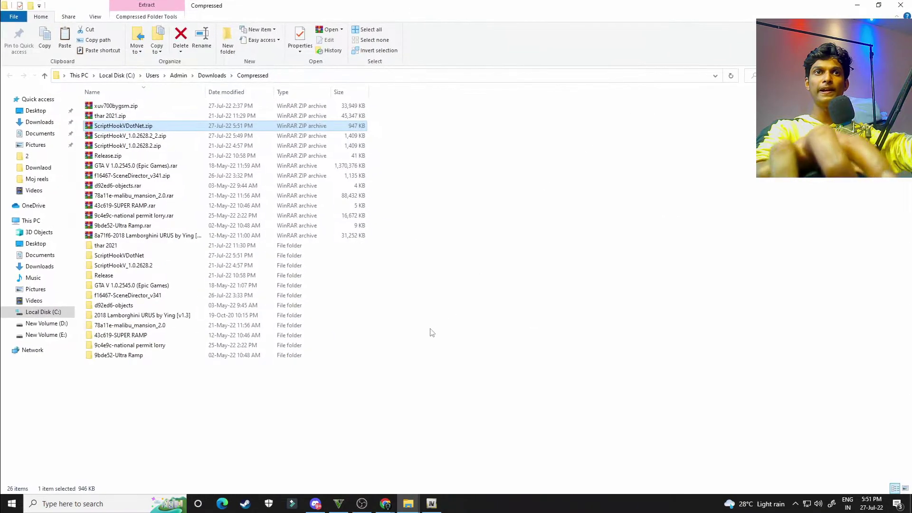
- Open the extracted ScriptHookVDotNet folder
{"action": "left_click", "coordinate": [207, 267]}
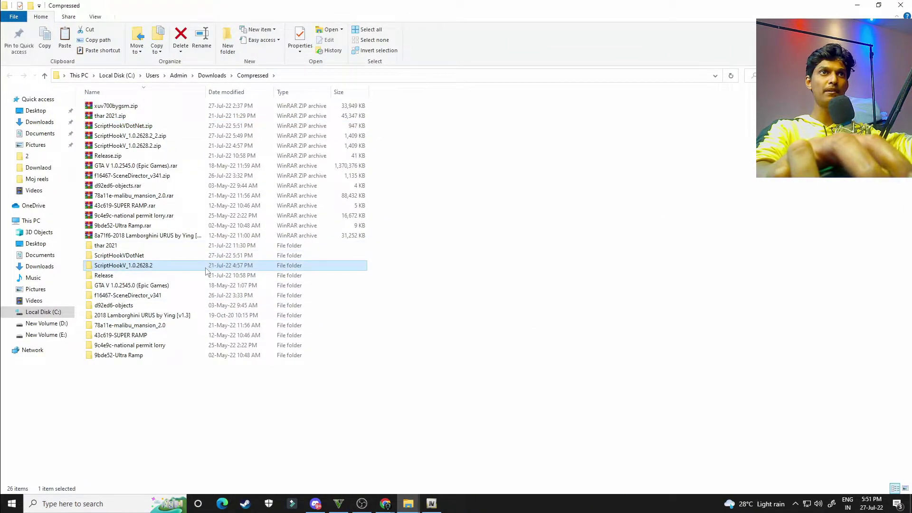
{"action": "double_click", "coordinate": [206, 267]}
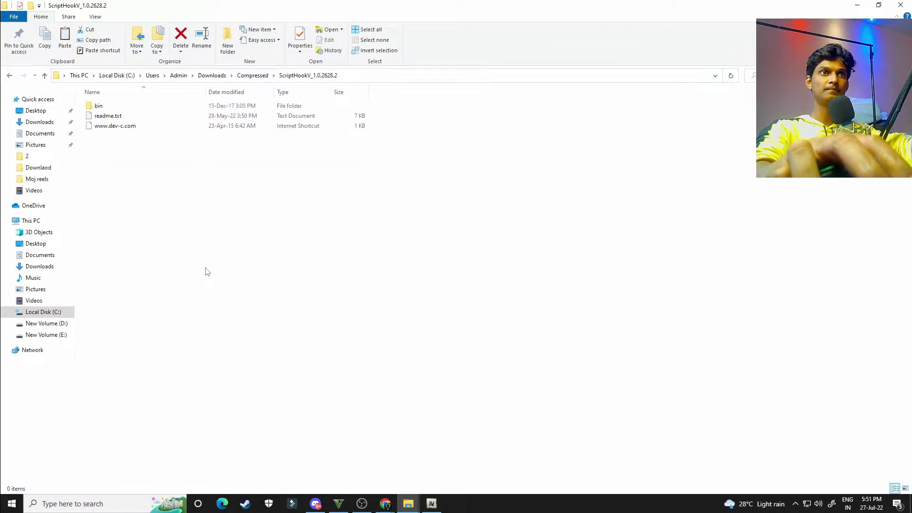
{"action": "left_click", "coordinate": [11, 77]}
{"action": "double_click", "coordinate": [162, 255]}
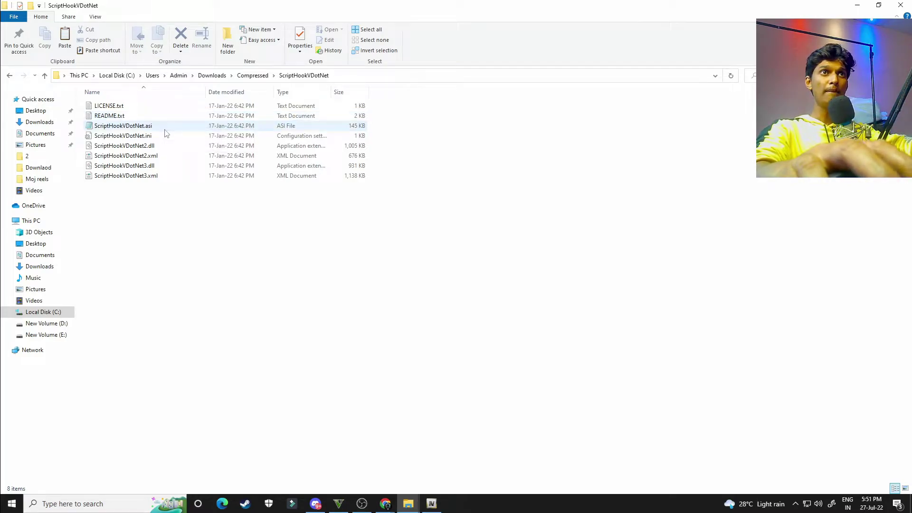
- Copy the six ScriptHookVDotNet .asi, .ini, .dll and .xml files, leaving out the license and readme, and minimize the folder window
{"action": "left_click", "coordinate": [161, 126]}
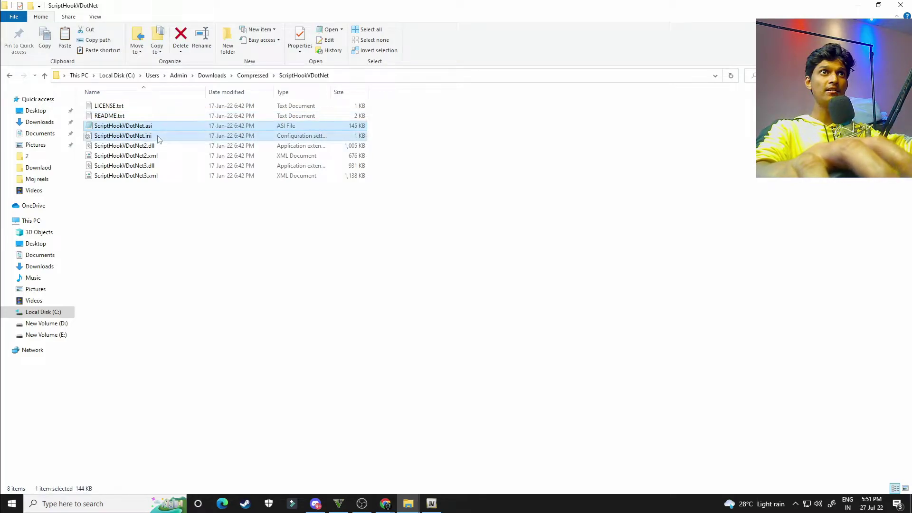
{"action": "left_click_drag", "start_coordinate": [132, 225], "coordinate": [154, 129]}
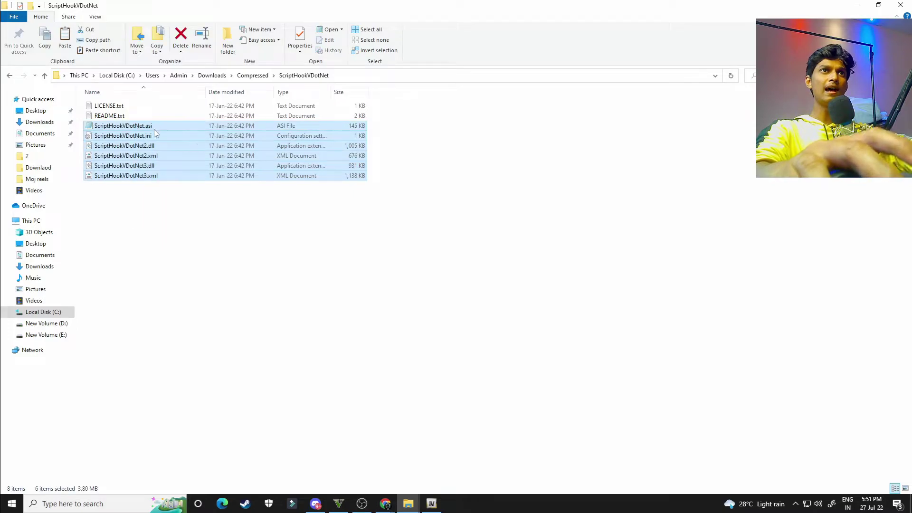
{"action": "right_click", "coordinate": [153, 130]}
{"action": "left_click", "coordinate": [179, 251]}
{"action": "left_click", "coordinate": [179, 255]}
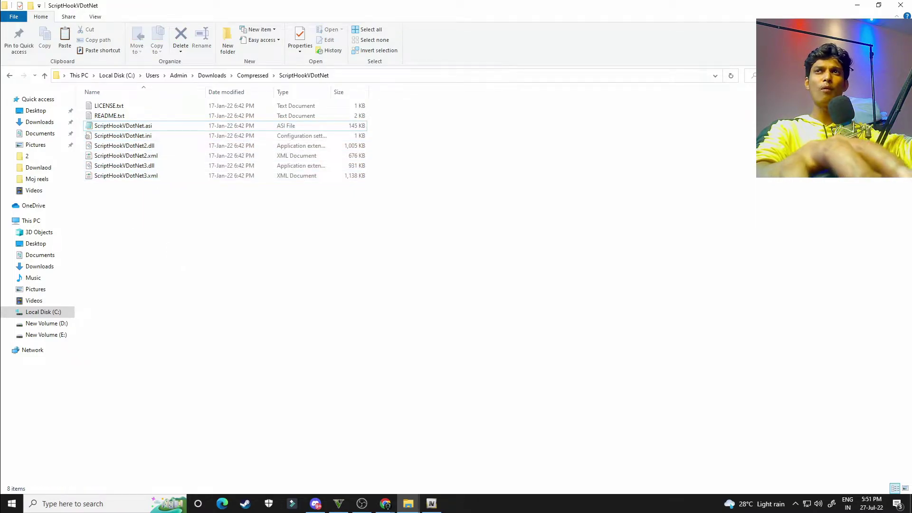
{"action": "left_click", "coordinate": [853, 8]}
{"action": "mouse_move", "coordinate": [407, 504]}
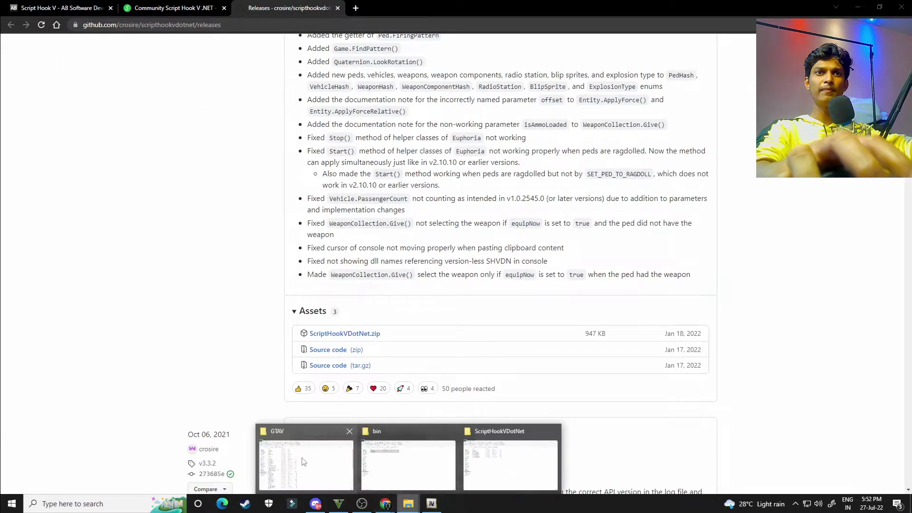
{"action": "left_click", "coordinate": [299, 465]}
{"action": "right_click", "coordinate": [674, 243]}
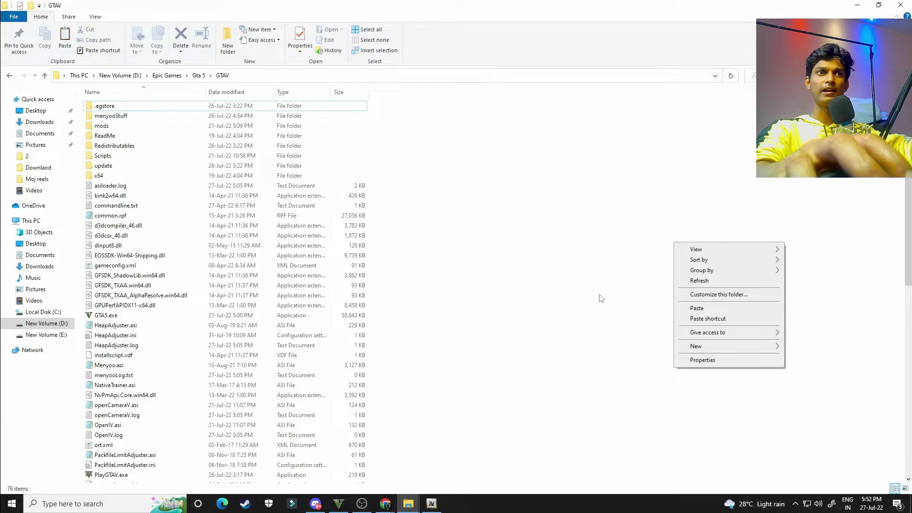
{"action": "left_click", "coordinate": [597, 167]}
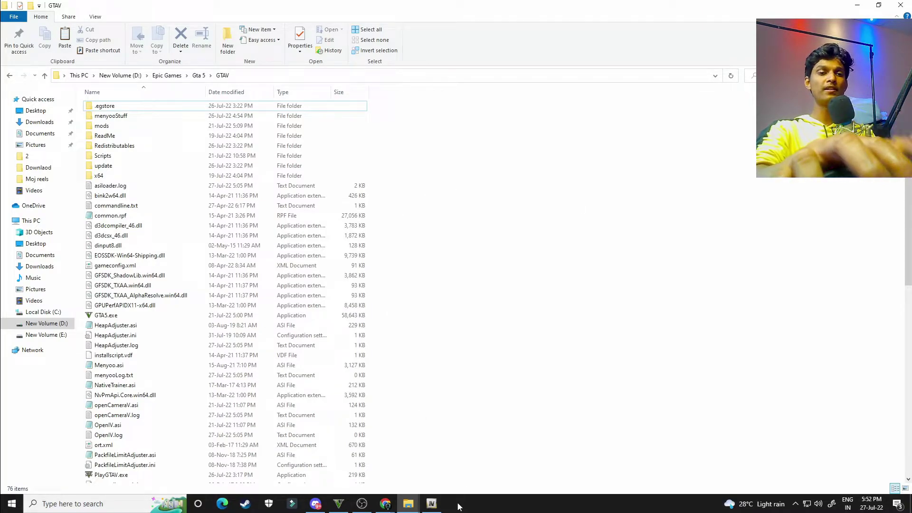
{"action": "mouse_move", "coordinate": [432, 503]}
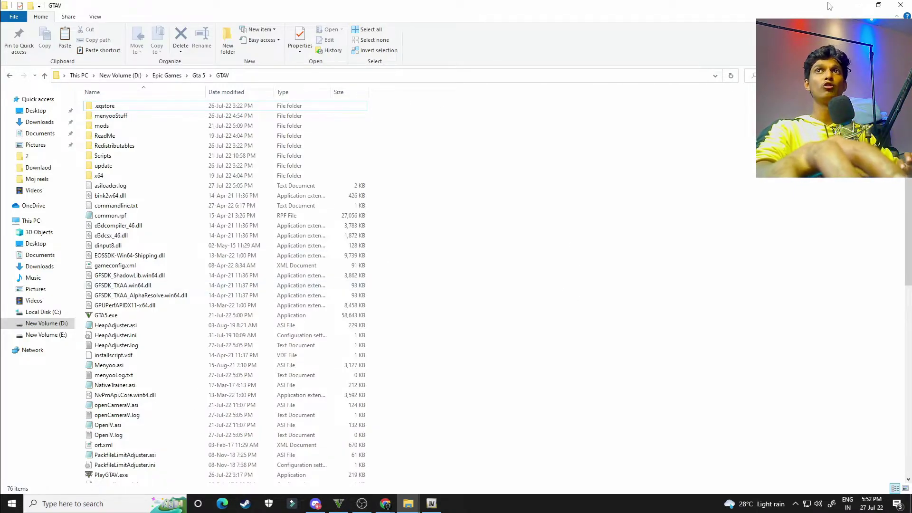
- Minimize the GTAV folder and Script Hook V windows, and bring up the Menyoo PC trainer page in a maximized Chrome window
{"action": "left_click", "coordinate": [863, 8]}
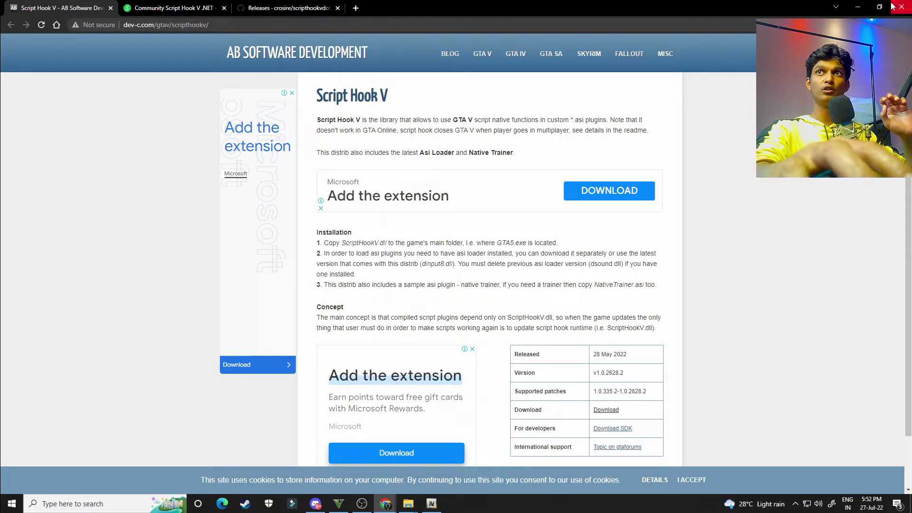
{"action": "left_click", "coordinate": [858, 8]}
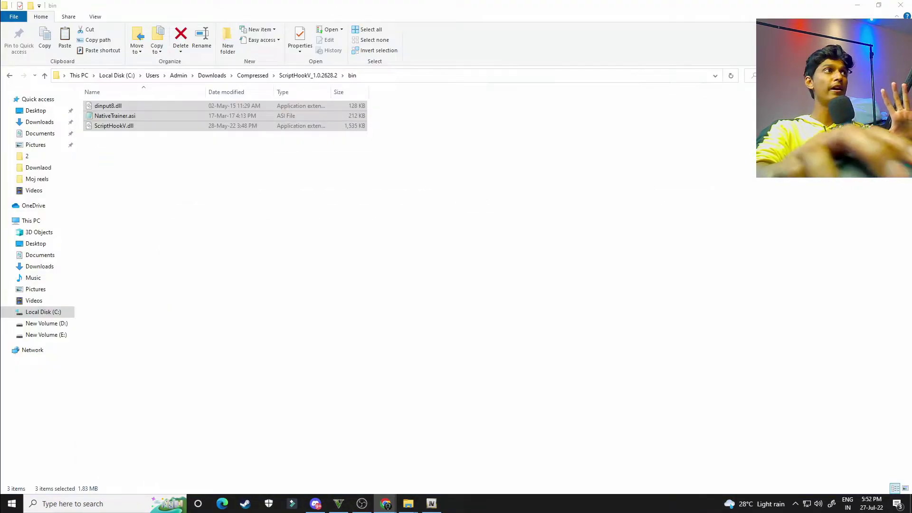
{"action": "key", "text": "alt+Tab"}
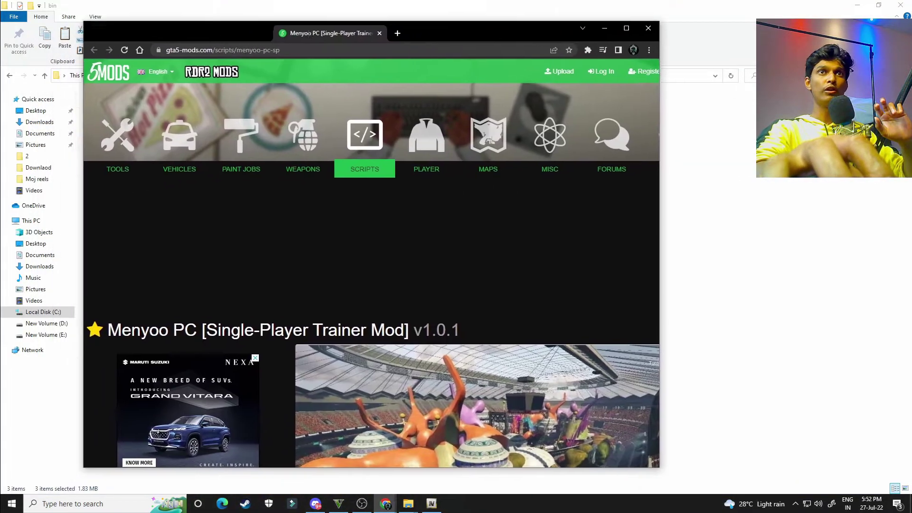
{"action": "left_click", "coordinate": [642, 16]}
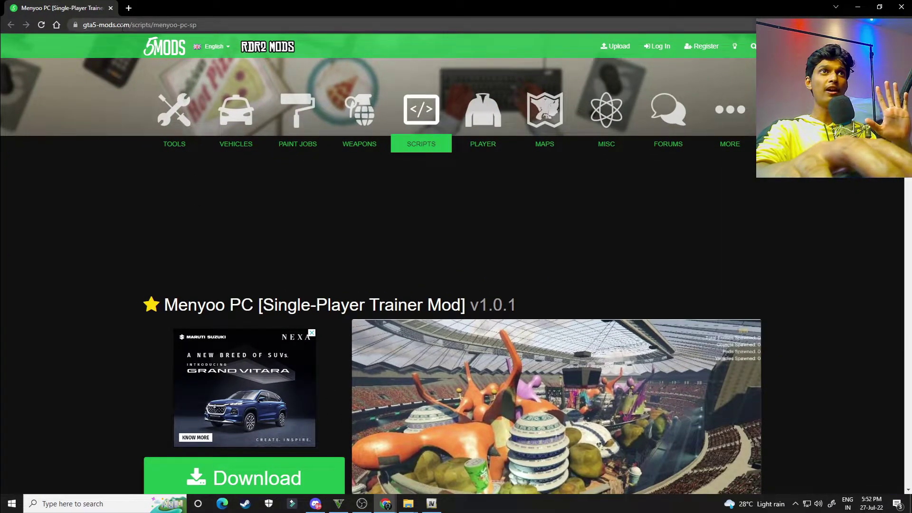
- Search Google for "GTA 5 MODS.COM" in a new tab and open the GTA5-Mods.com home page
{"action": "left_click", "coordinate": [129, 8]}
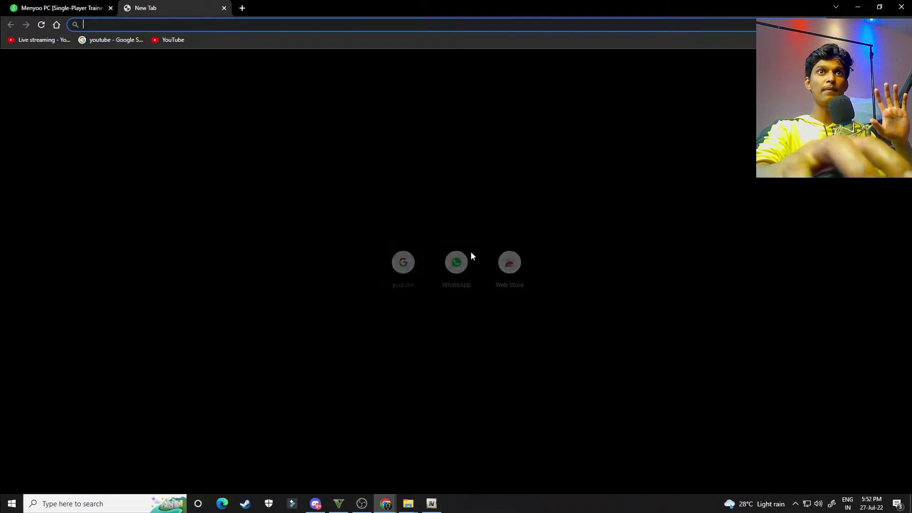
{"action": "left_click", "coordinate": [404, 261]}
{"action": "double_click", "coordinate": [236, 57]}
{"action": "type", "text": "GTA "}
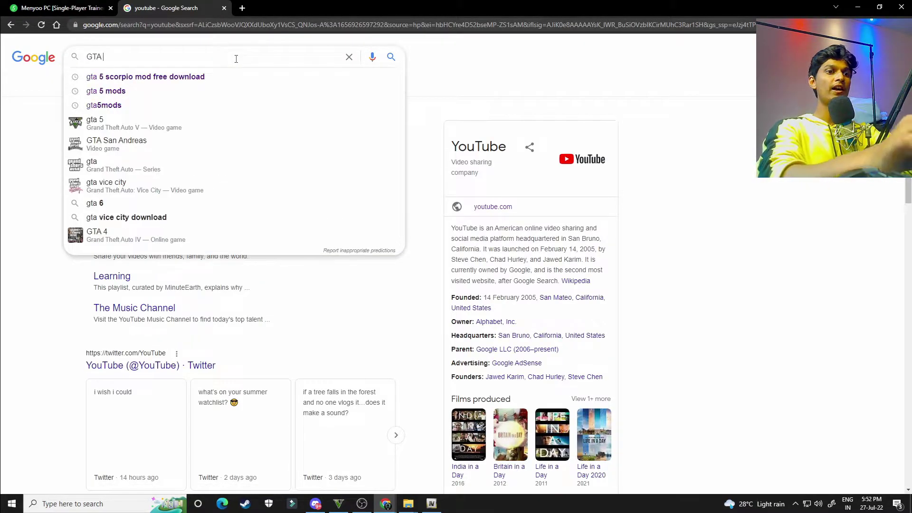
{"action": "type", "text": "5 MODS"}
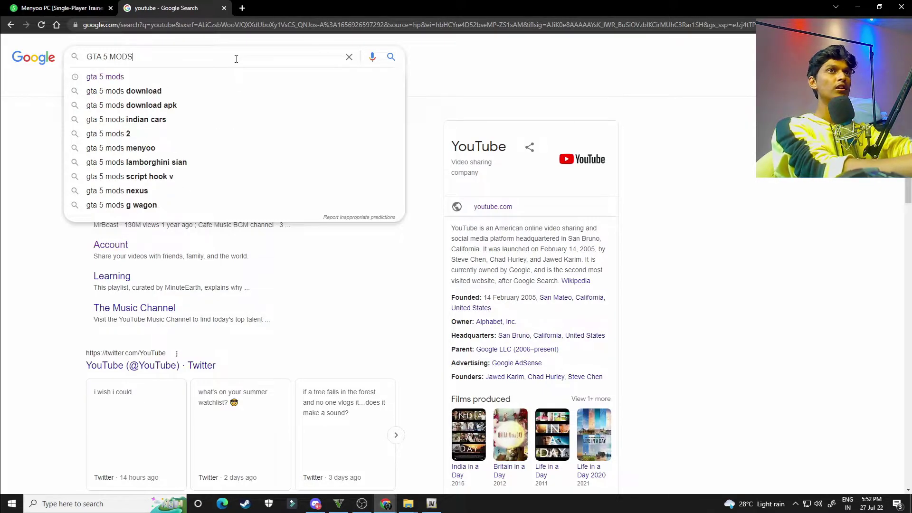
{"action": "type", "text": ".COM"}
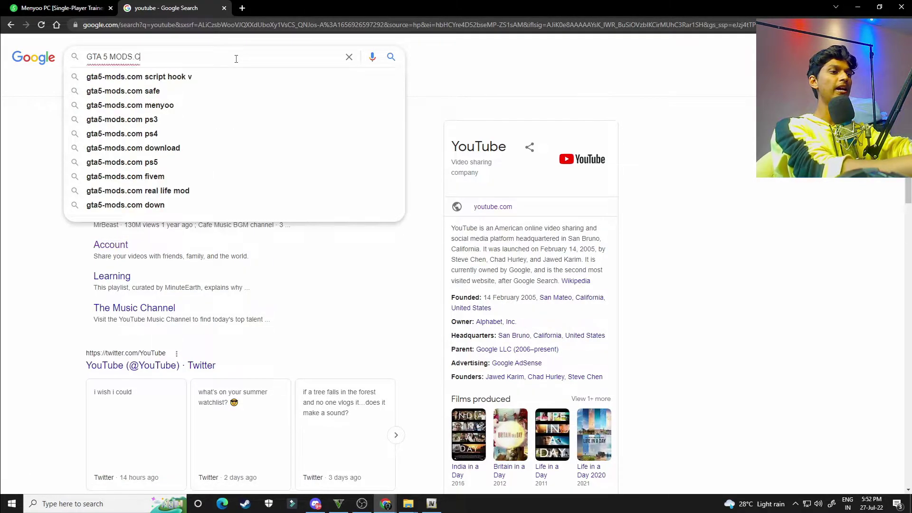
{"action": "key", "text": "Return"}
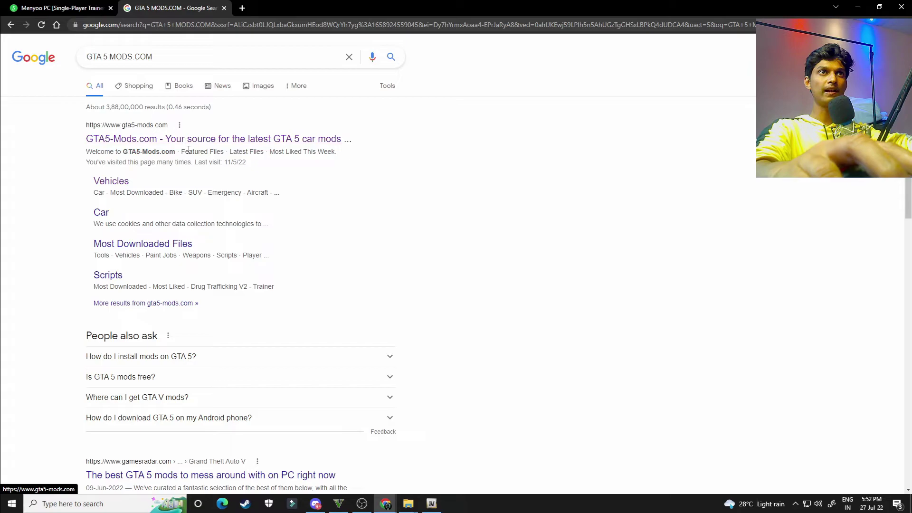
{"action": "left_click", "coordinate": [133, 145]}
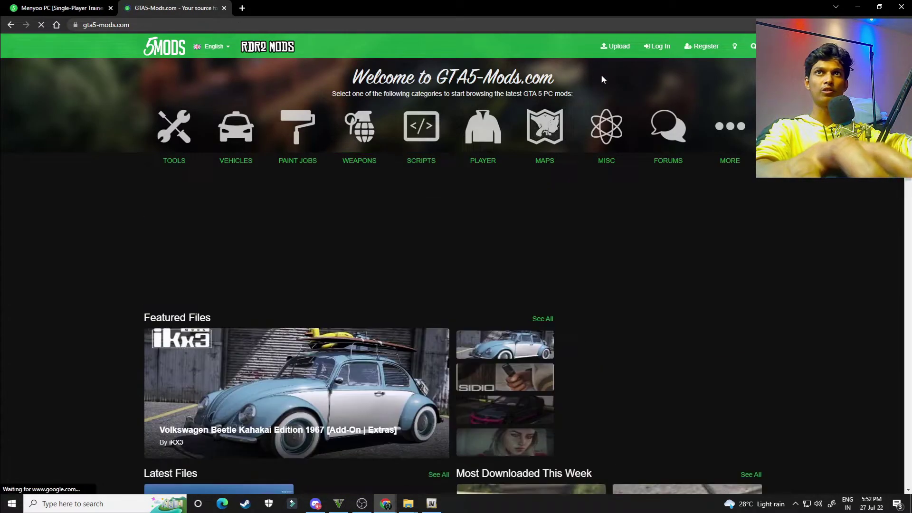
- Search GTA5-Mods.com for "Menyoo" and open the Menyoo PC [Single-Player Trainer Mod] page
{"action": "left_click", "coordinate": [753, 46]}
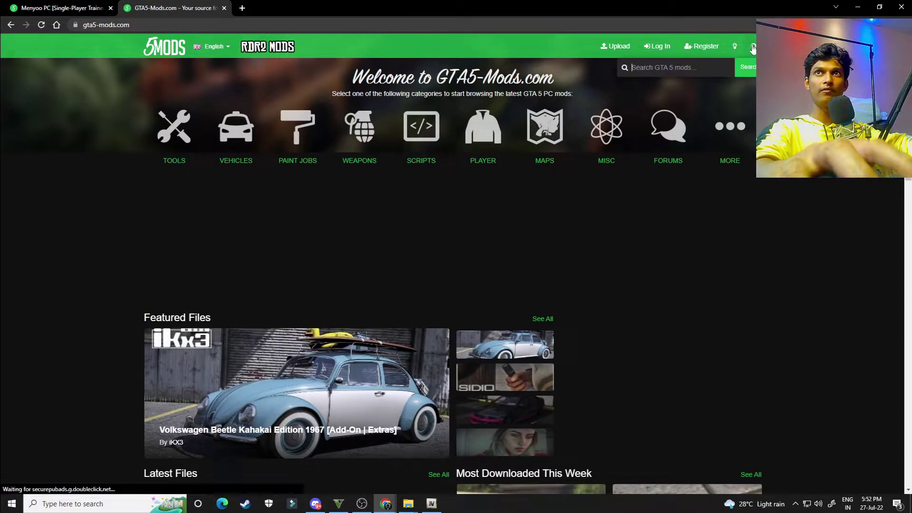
{"action": "type", "text": "MENYO"}
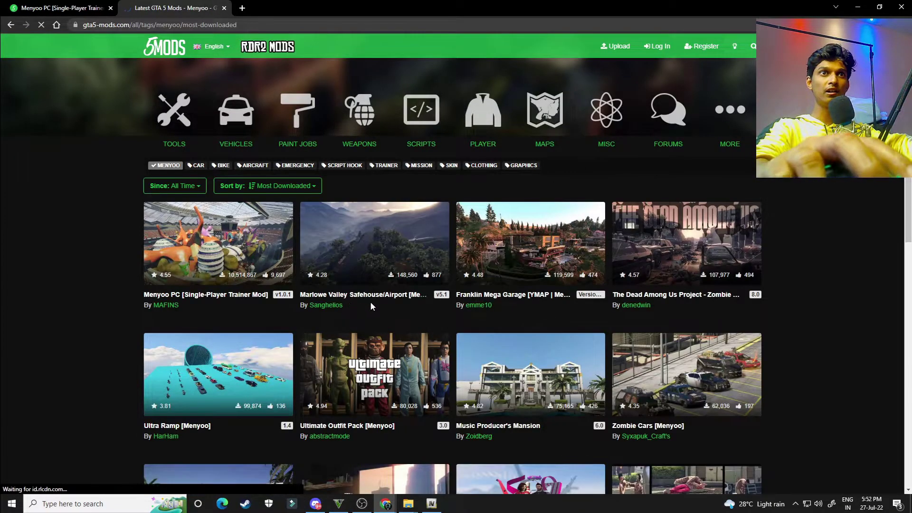
{"action": "left_click", "coordinate": [190, 295]}
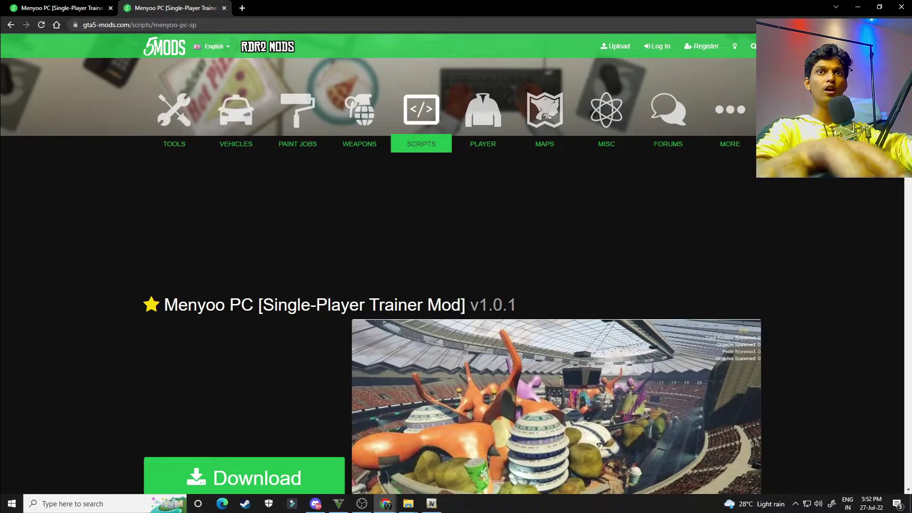
- Dismiss the Internet Download Manager registration prompt and follow the mod's download link to its GitHub repository
{"action": "scroll", "coordinate": [397, 362], "scroll_direction": "down", "scroll_amount": 1}
{"action": "left_click", "coordinate": [546, 209]}
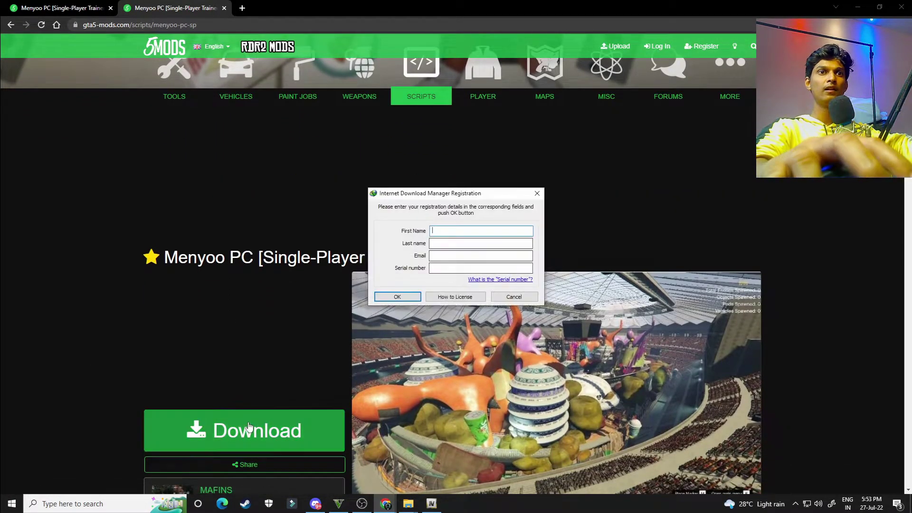
{"action": "left_click", "coordinate": [537, 193]}
{"action": "left_click", "coordinate": [283, 430]}
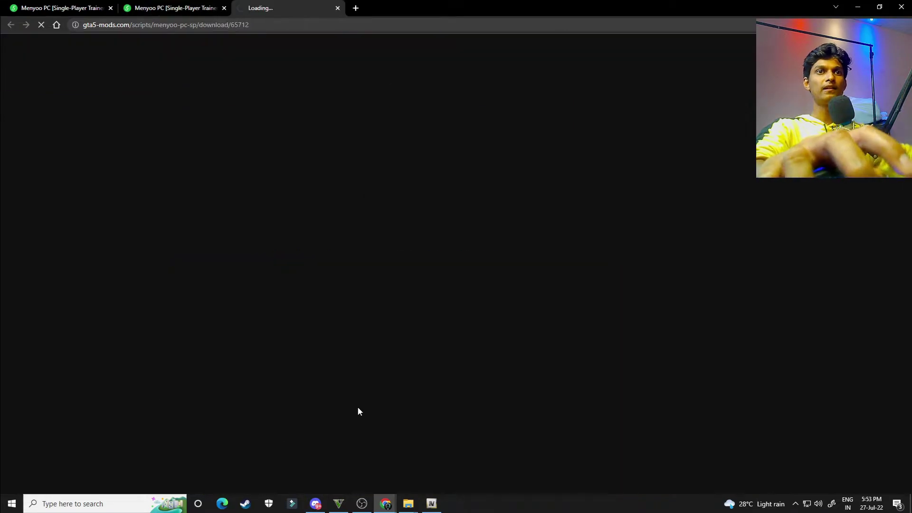
- Look through the MenyooSP repository page and open the latest release, Menyoo PC v1.5.0
{"action": "scroll", "coordinate": [357, 356], "scroll_direction": "down", "scroll_amount": 5}
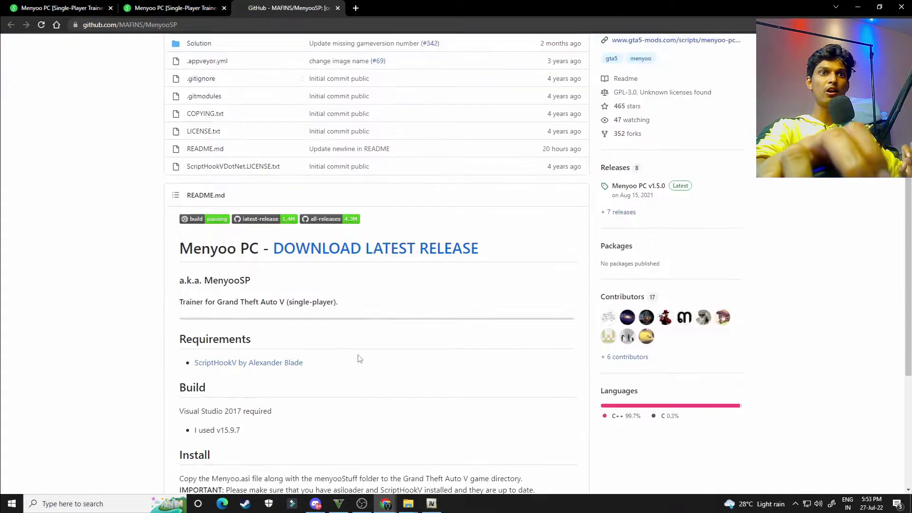
{"action": "scroll", "coordinate": [359, 358], "scroll_direction": "up", "scroll_amount": 4}
{"action": "scroll", "coordinate": [359, 360], "scroll_direction": "down", "scroll_amount": 6}
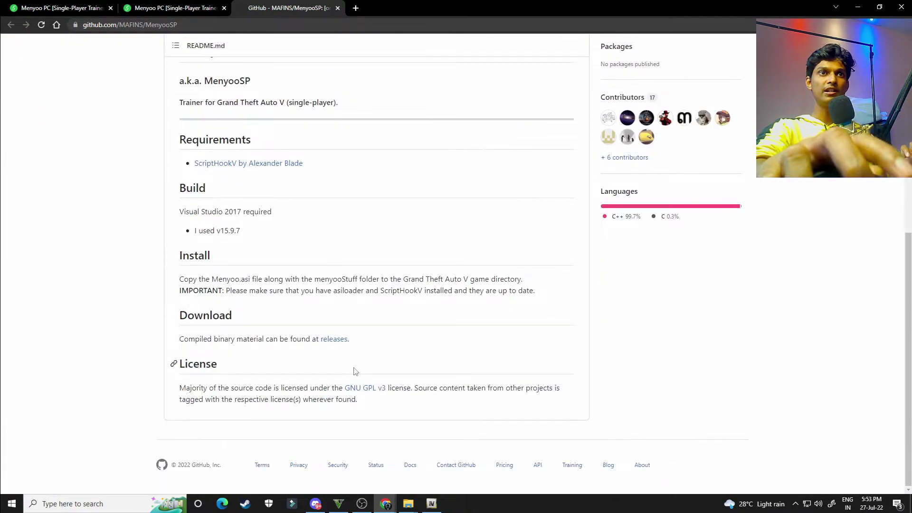
{"action": "scroll", "coordinate": [355, 370], "scroll_direction": "up", "scroll_amount": 4}
{"action": "scroll", "coordinate": [354, 369], "scroll_direction": "up", "scroll_amount": 3}
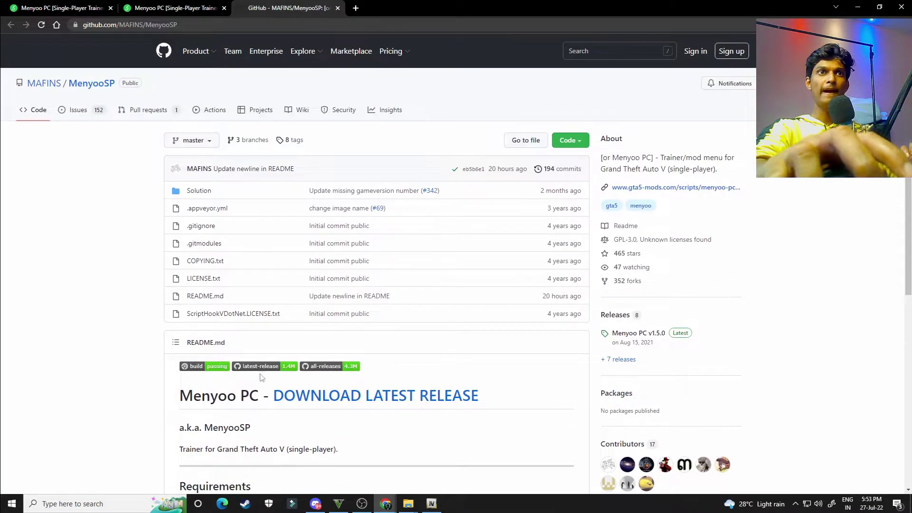
{"action": "scroll", "coordinate": [456, 376], "scroll_direction": "down", "scroll_amount": 3}
{"action": "scroll", "coordinate": [455, 377], "scroll_direction": "up", "scroll_amount": 3}
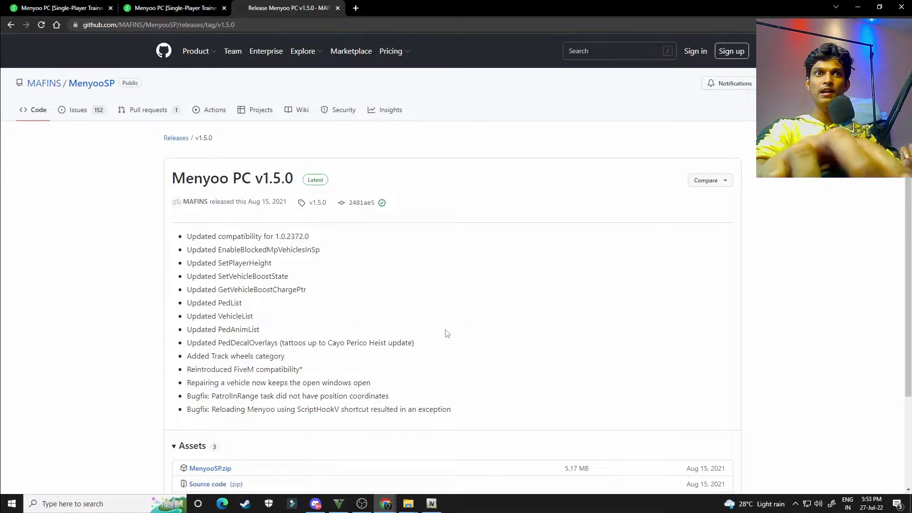
- Download MenyooSP.zip from the release assets with Internet Download Manager and open the folder it was saved in
{"action": "scroll", "coordinate": [448, 330], "scroll_direction": "down", "scroll_amount": 3}
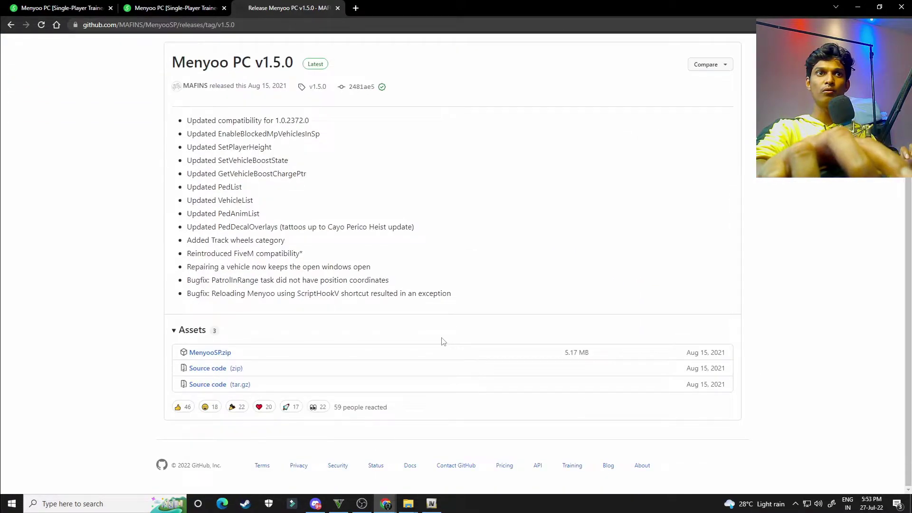
{"action": "left_click", "coordinate": [209, 358]}
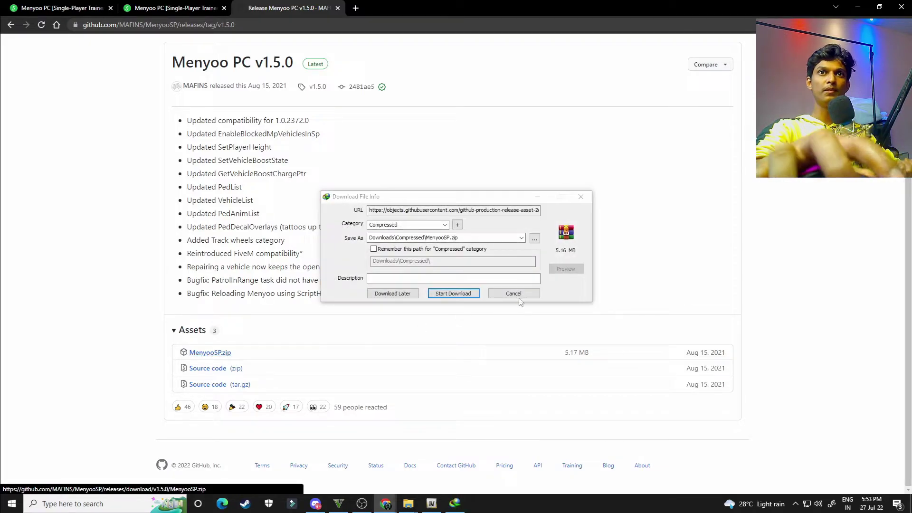
{"action": "left_click", "coordinate": [452, 292]}
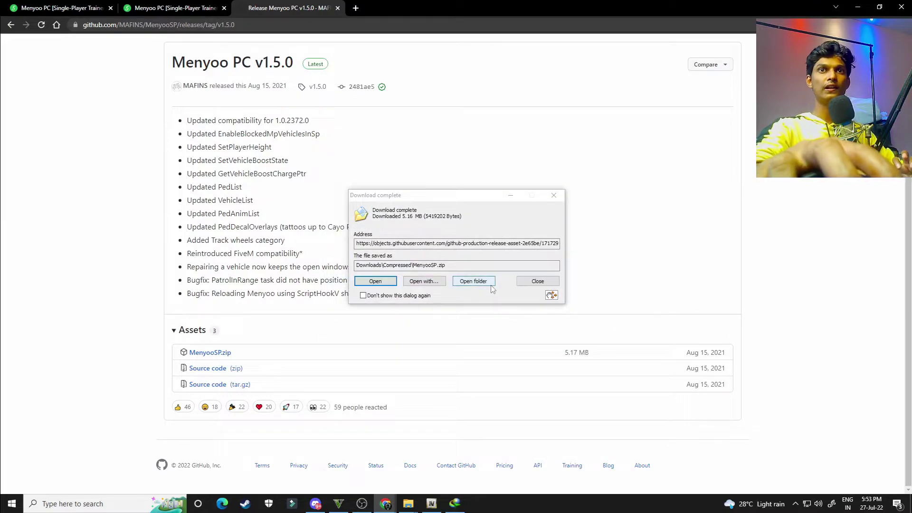
{"action": "left_click", "coordinate": [491, 287]}
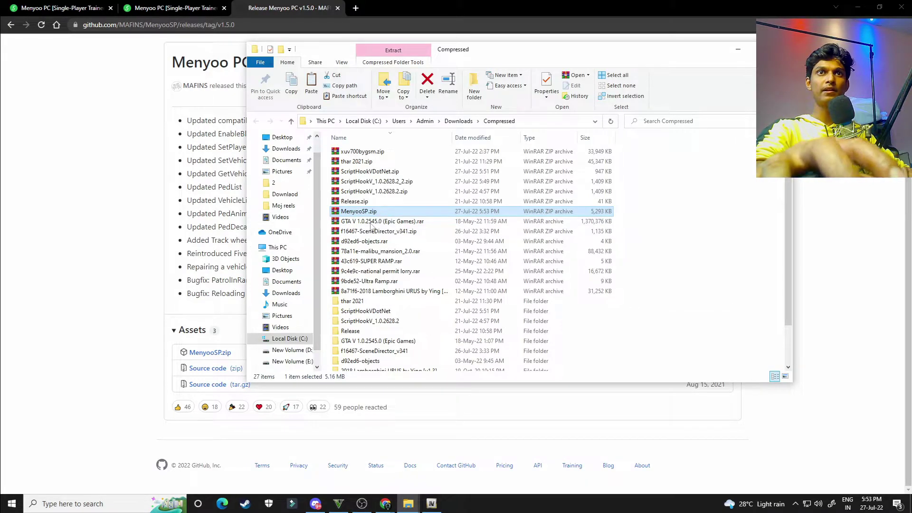
- Extract MenyooSP.zip into a MenyooSP folder inside the Compressed downloads folder
{"action": "right_click", "coordinate": [380, 212]}
{"action": "left_click", "coordinate": [412, 261]}
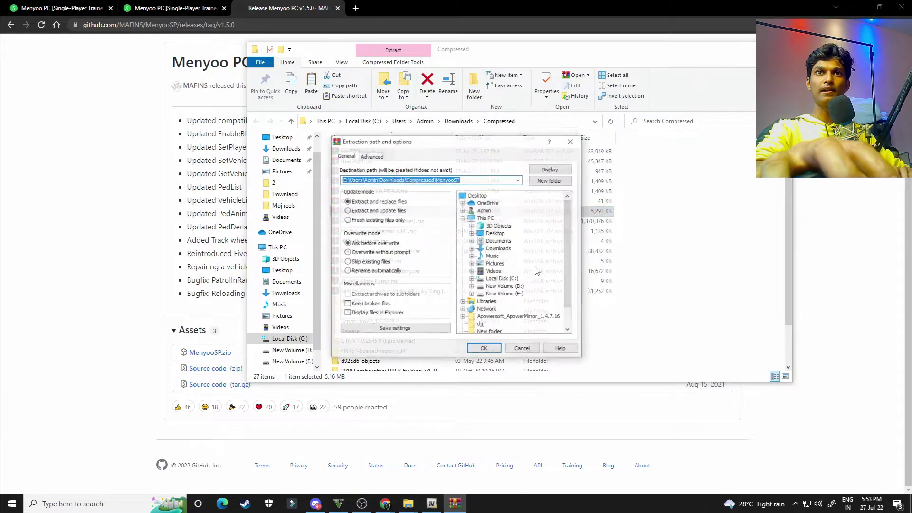
{"action": "left_click", "coordinate": [484, 352]}
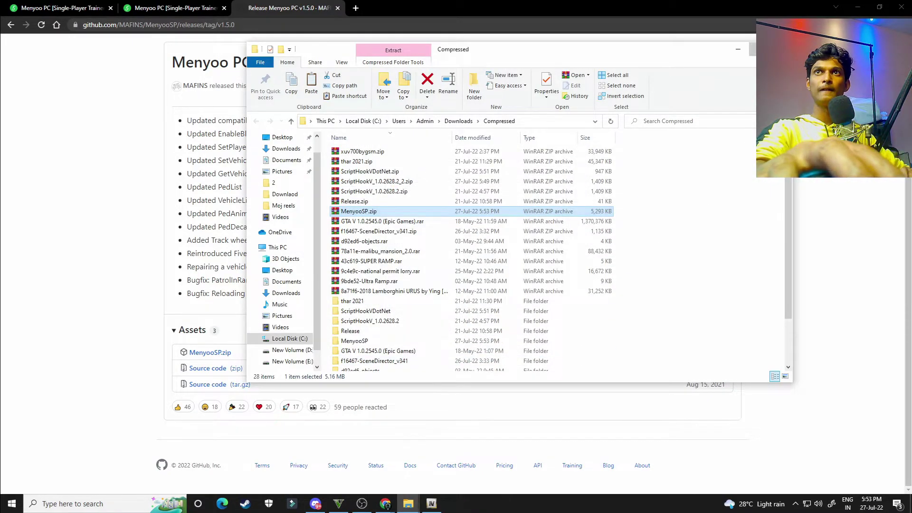
- Copy the menyooStuff folder, License.txt, Menyoo.asi and Readme.txt from the extracted MenyooSP folder, and switch to the GTAV game folder
{"action": "key", "text": "super+Up"}
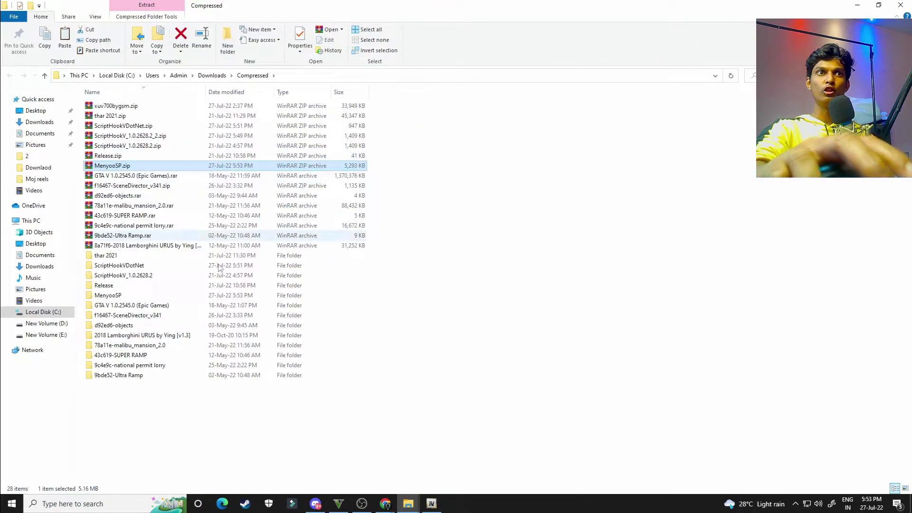
{"action": "double_click", "coordinate": [153, 296]}
{"action": "left_click_drag", "start_coordinate": [122, 177], "coordinate": [129, 105]}
{"action": "right_click", "coordinate": [128, 104]}
{"action": "left_click", "coordinate": [174, 270]}
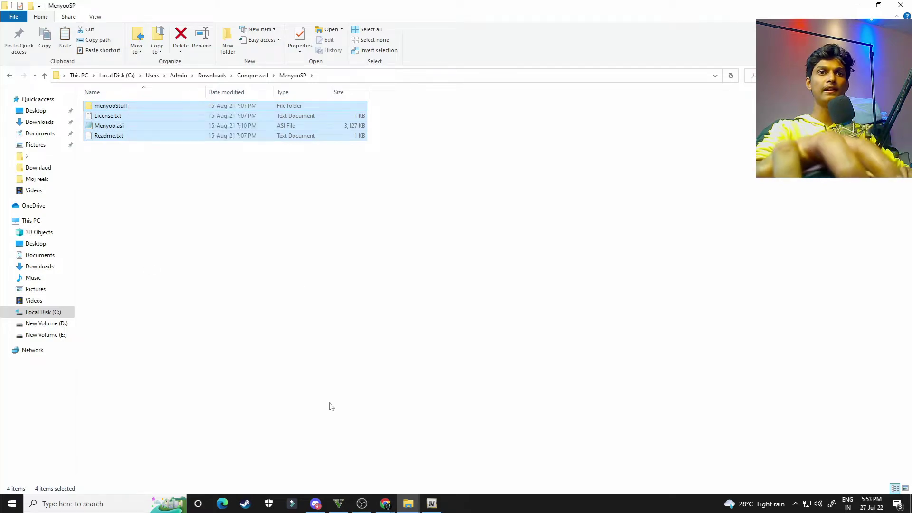
{"action": "mouse_move", "coordinate": [408, 503]}
{"action": "left_click", "coordinate": [252, 443]}
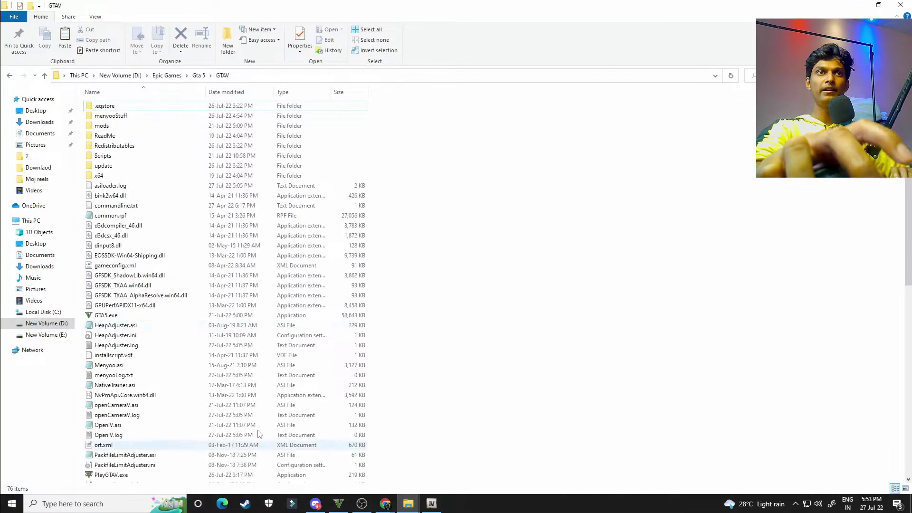